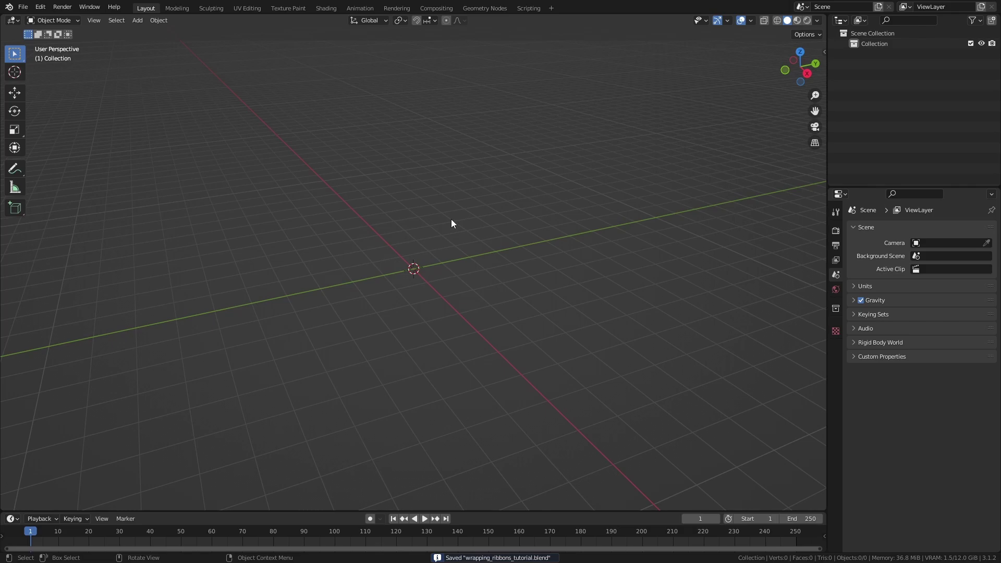
# Step: Add a cylinder mesh at the world origin
pyautogui.hotkey('shift', 'a')
pyautogui.moveTo(438, 183)
pyautogui.click(483, 233)
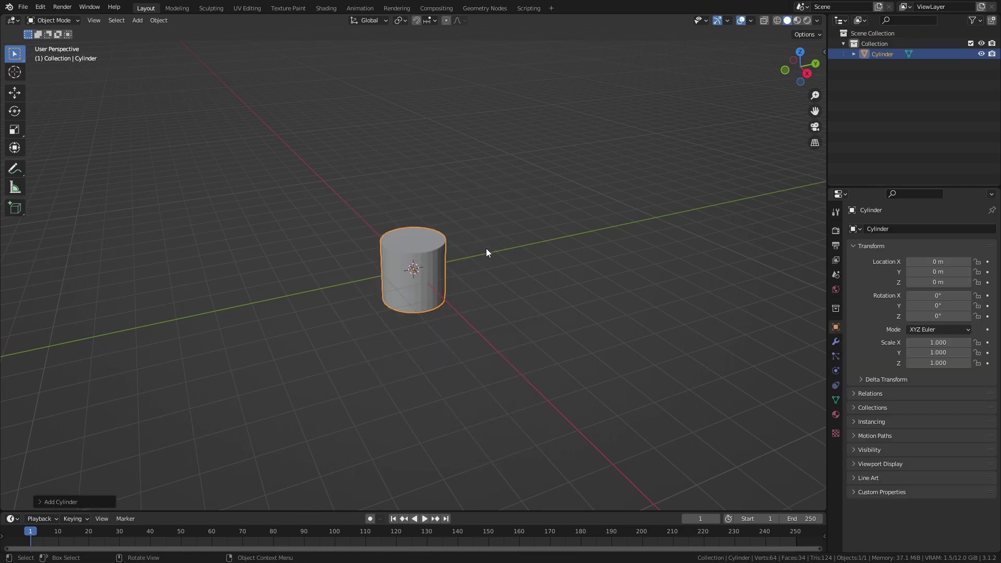
pyautogui.moveTo(486, 248); pyautogui.dragTo(491, 242, button='middle')
pyautogui.press('s')
pyautogui.press('z')
pyautogui.rightClick(573, 233)
# Step: Scale the cylinder down uniformly to about 0.51, and stretch it along Z to a scale of about 3.31
pyautogui.press('s')
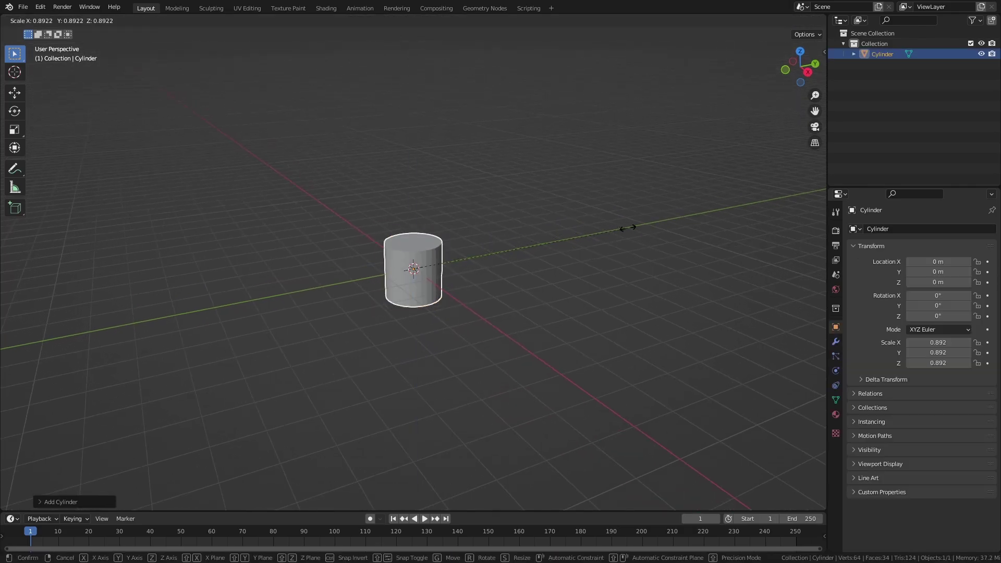
pyautogui.click(534, 233)
pyautogui.press('s')
pyautogui.press('z')
pyautogui.click(470, 195)
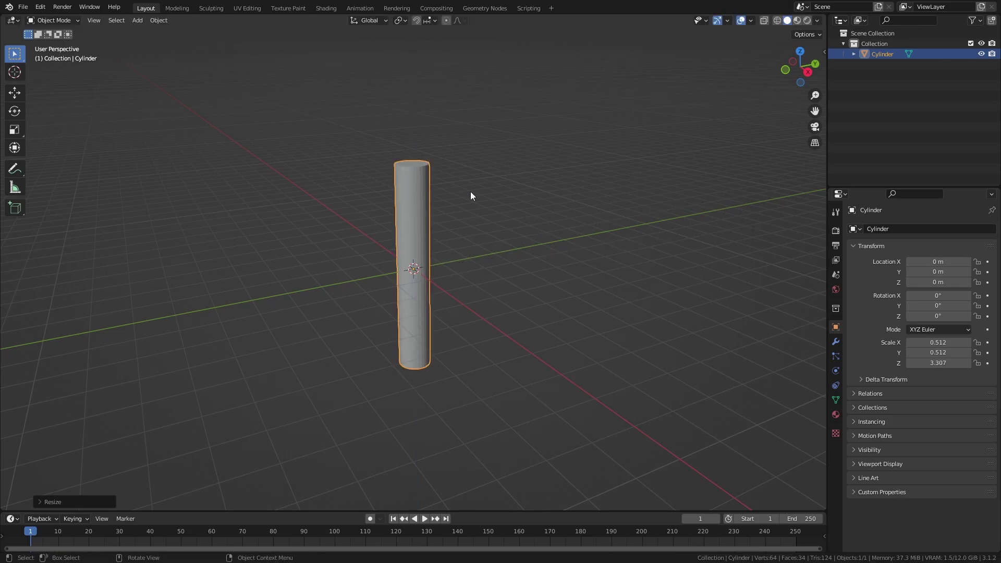
# Step: Apply the cylinder's scale and save the file
pyautogui.hotkey('ctrl', 'a')
pyautogui.click(479, 198)
pyautogui.moveTo(404, 262); pyautogui.dragTo(430, 259, button='middle')
pyautogui.hotkey('ctrl', 's')
# Step: Add a plane mesh at the world origin
pyautogui.hotkey('shift', 'a')
pyautogui.moveTo(504, 256)
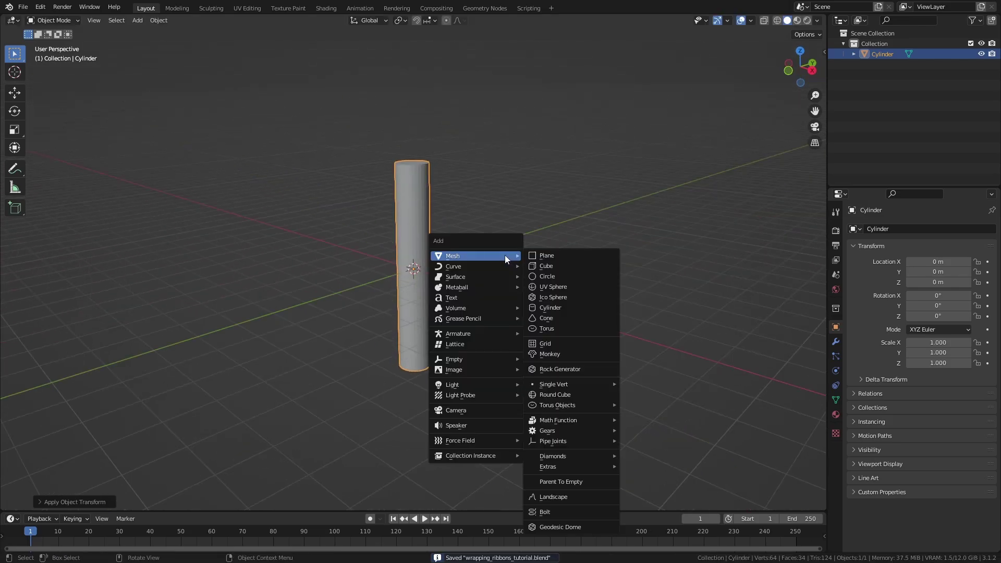
pyautogui.click(578, 256)
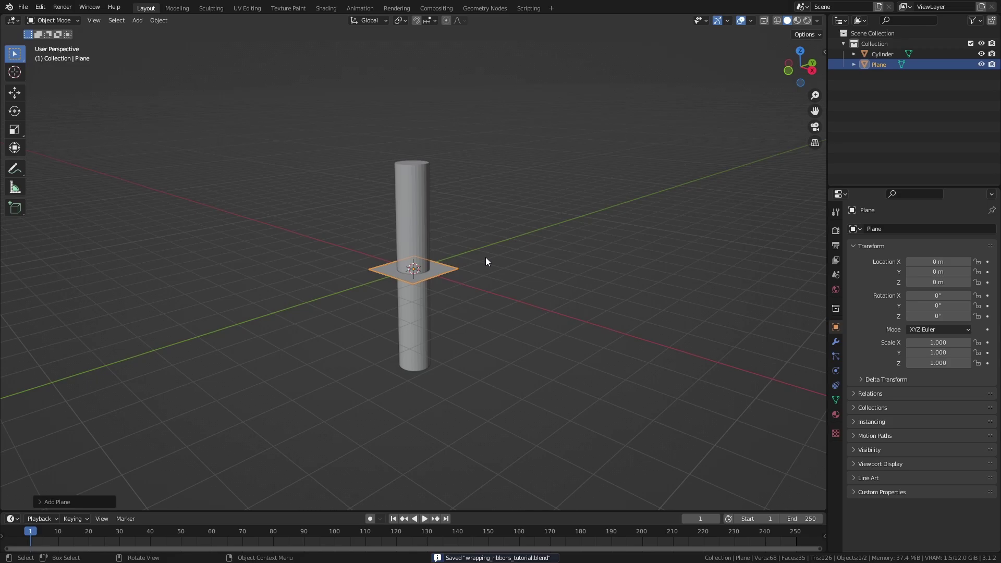
# Step: Switch to the Geometry Nodes workspace with a taller node editor and create a new node tree on the plane
pyautogui.scroll(2, 467, 291)
pyautogui.click(480, 9)
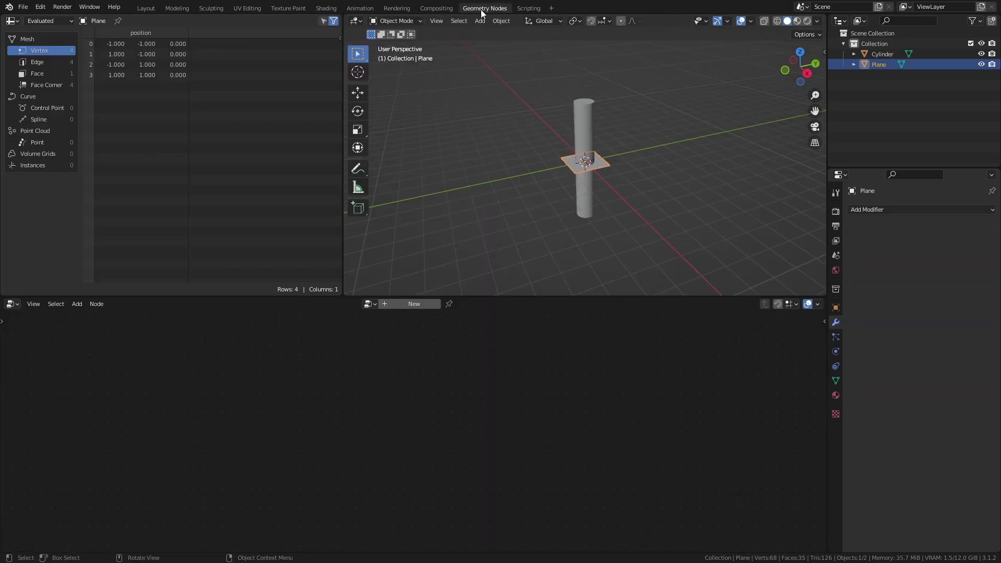
pyautogui.moveTo(531, 292); pyautogui.dragTo(533, 184)
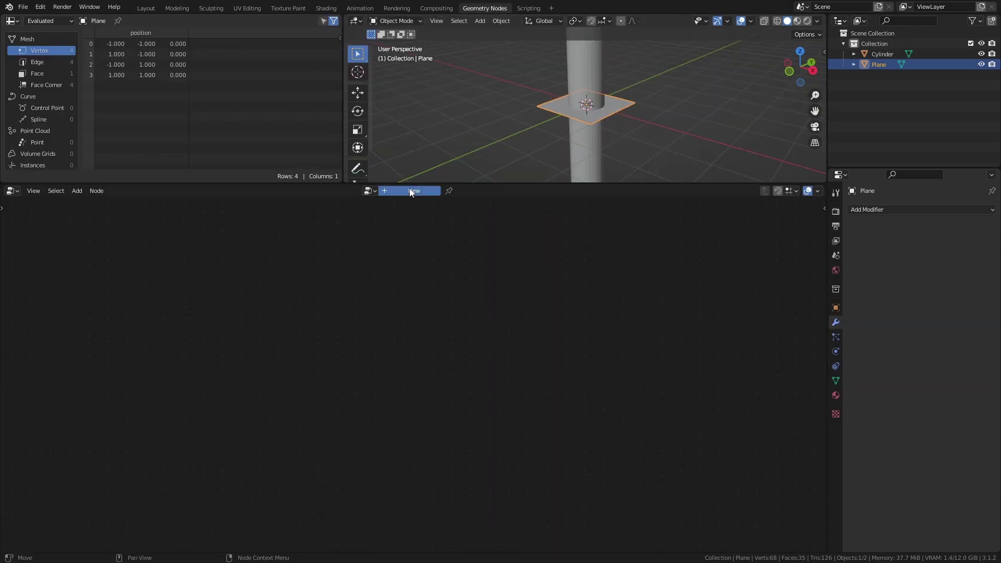
pyautogui.click(398, 191)
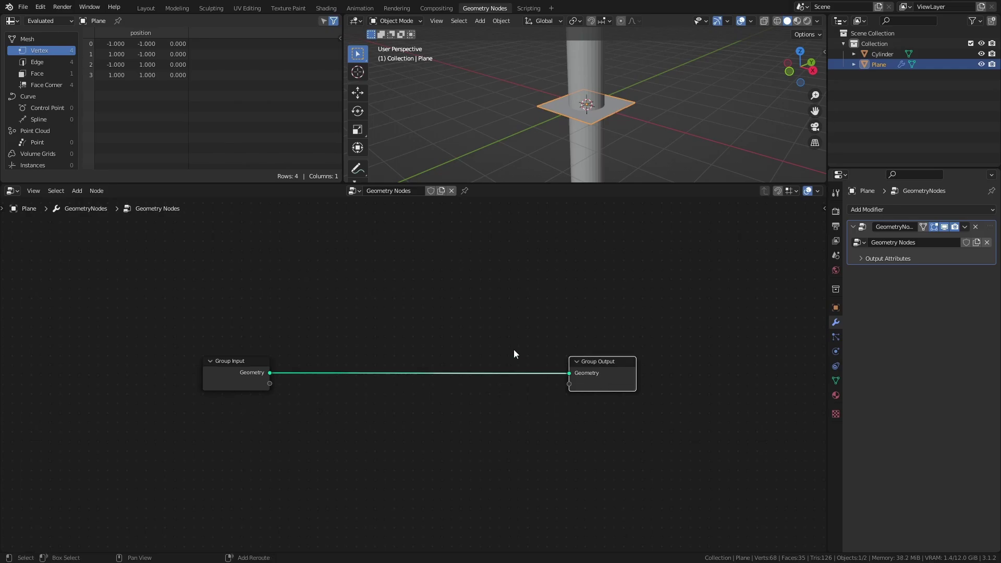
# Step: Add a Cylinder mesh primitive node and feed its Mesh into the Group Output in place of the input geometry
pyautogui.hotkey('shift', 'a')
pyautogui.moveTo(487, 359)
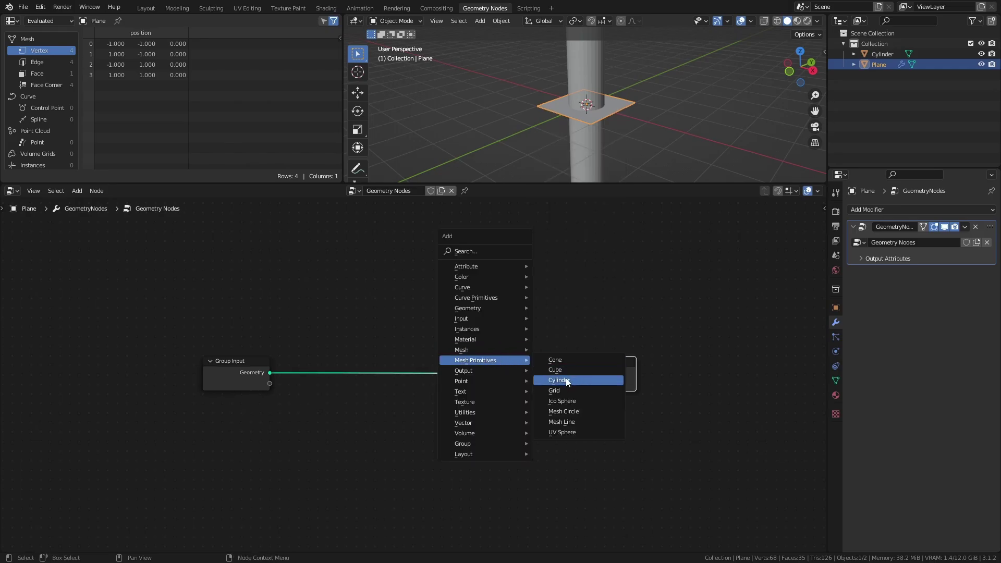
pyautogui.click(559, 380)
pyautogui.click(405, 357)
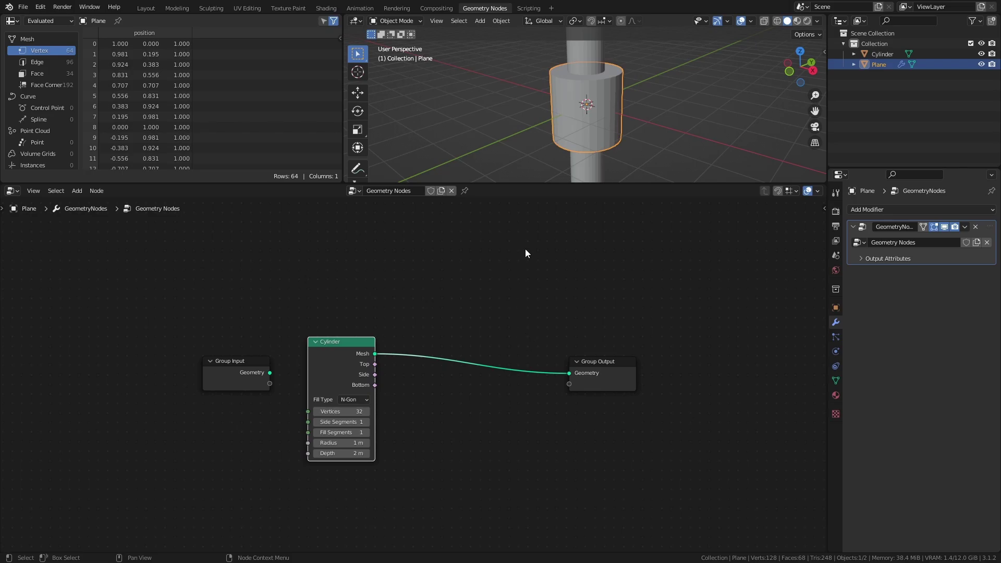
pyautogui.moveTo(650, 130)
pyautogui.mouseDown(button='middle')
pyautogui.moveTo(549, 123)
pyautogui.moveTo(657, 123)
pyautogui.mouseUp(button='middle')
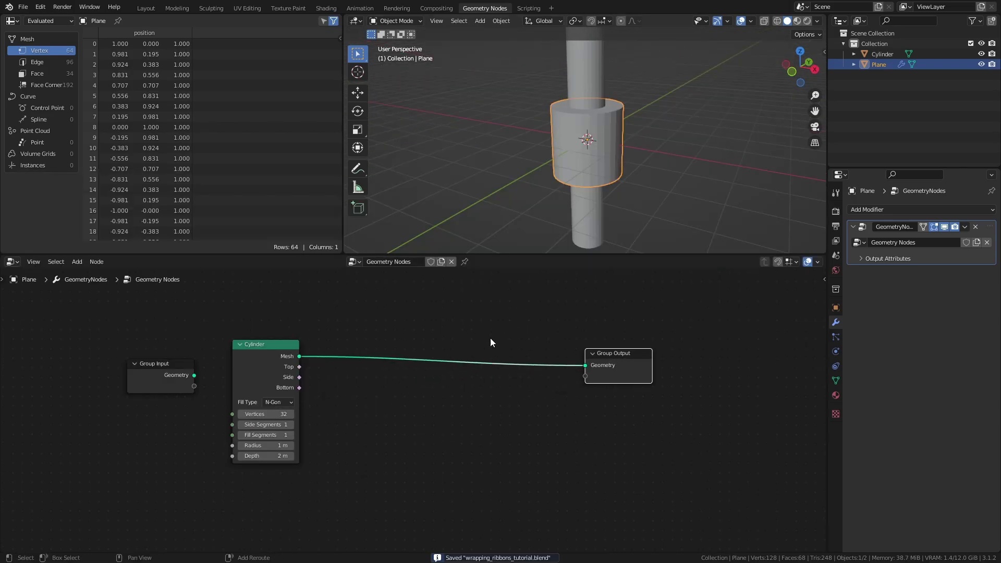
# Step: Insert a Separate Geometry node between the Cylinder node and the Group Output
pyautogui.hotkey('shift', 'a')
pyautogui.click(457, 227)
pyautogui.write('se')
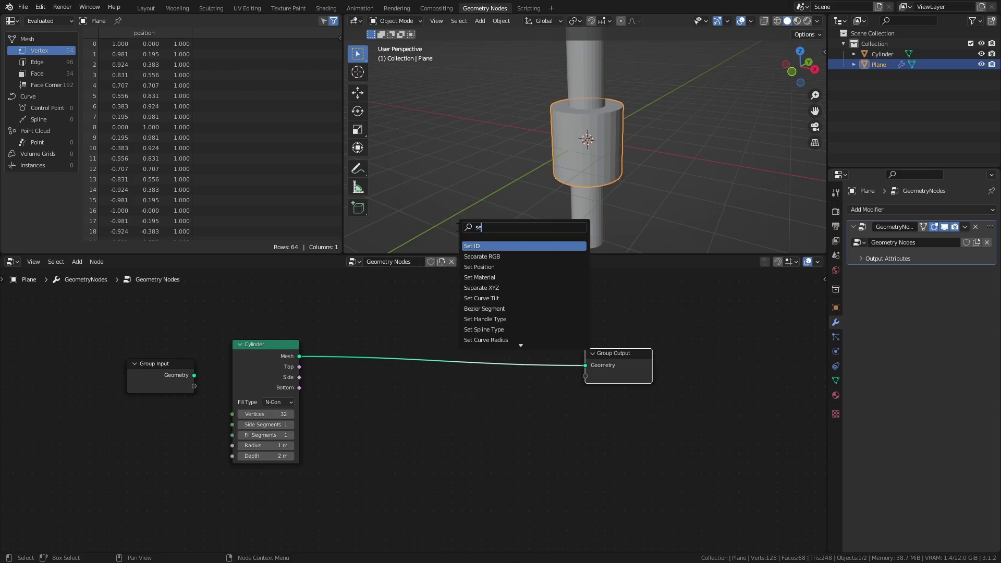
pyautogui.write('p')
pyautogui.press('Down')
pyautogui.press('Down')
pyautogui.press('Return')
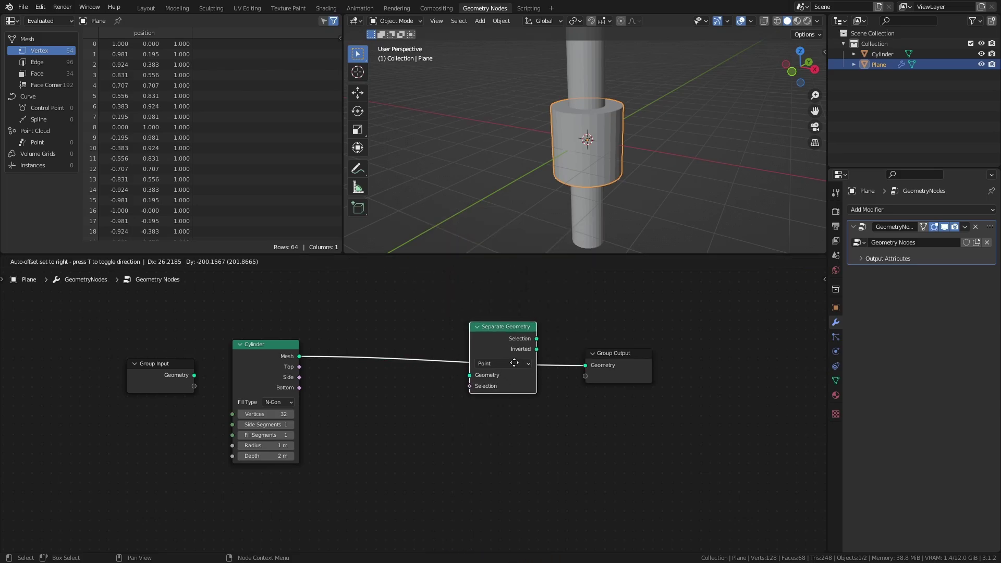
pyautogui.click(493, 344)
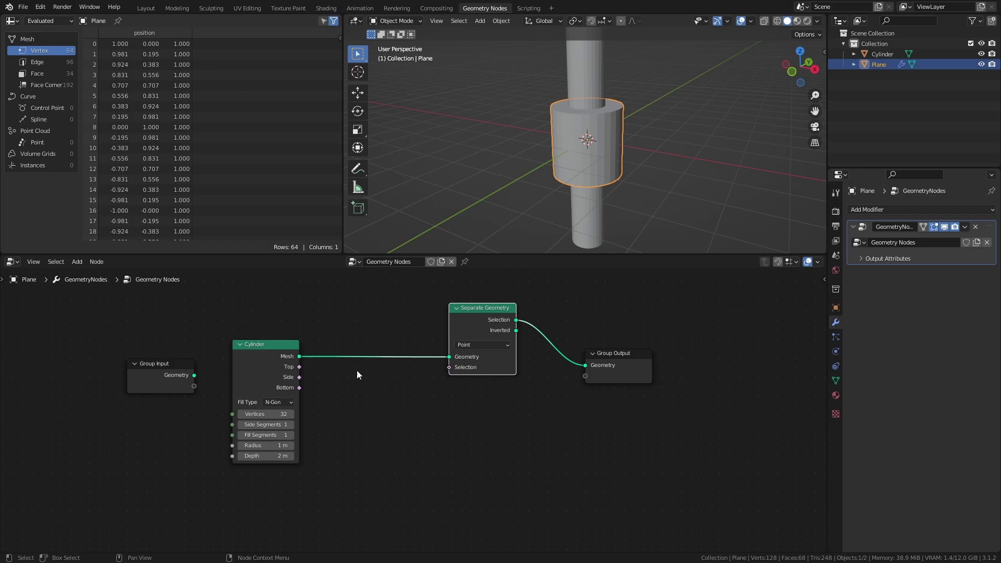
# Step: Link the Cylinder's Side output to the Separate Geometry selection, set its domain to Face, and save the file
pyautogui.moveTo(298, 377); pyautogui.dragTo(449, 367)
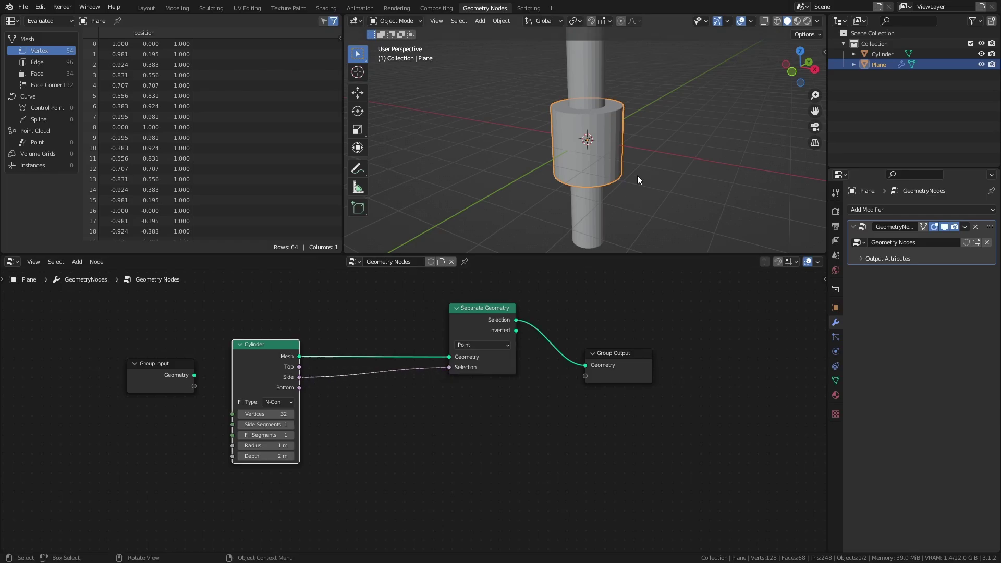
pyautogui.moveTo(495, 326); pyautogui.dragTo(487, 345)
pyautogui.click(486, 364)
pyautogui.click(480, 398)
pyautogui.moveTo(542, 219); pyautogui.dragTo(627, 166, button='middle')
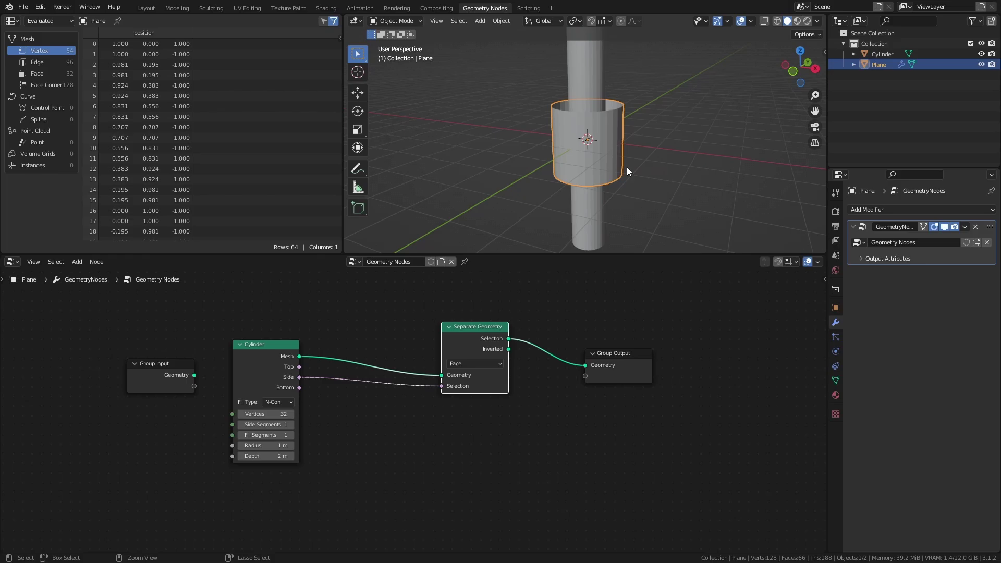
pyautogui.hotkey('ctrl', 's')
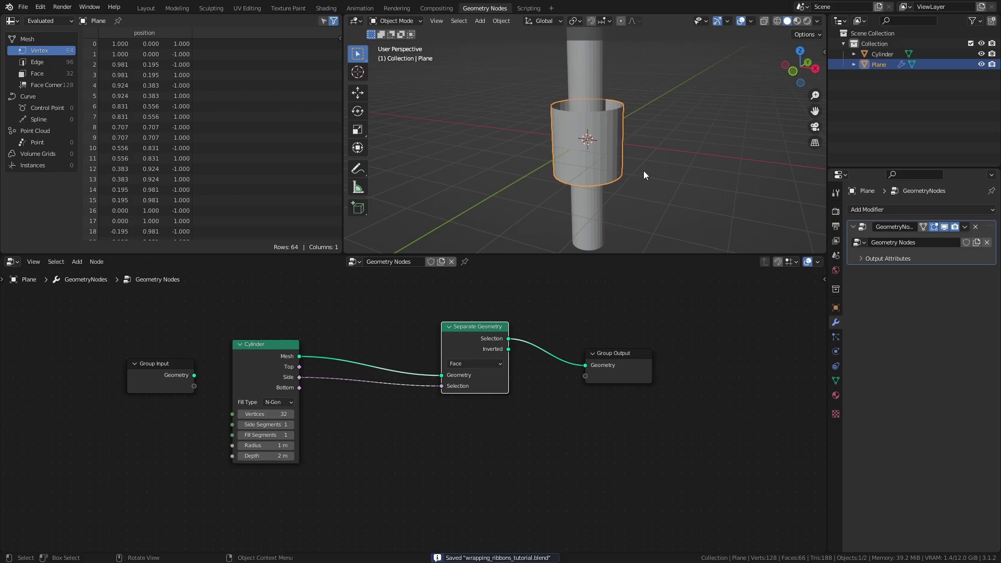
# Step: Show the viewport in wireframe and raise the Cylinder node's Side Segments to 5
pyautogui.press('z')
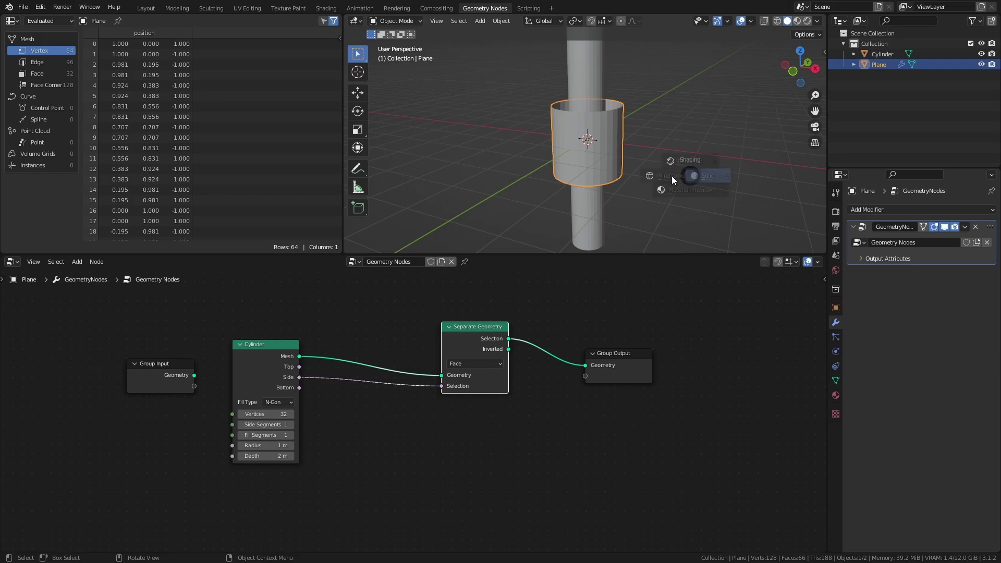
pyautogui.click(638, 175)
pyautogui.moveTo(599, 174)
pyautogui.mouseDown(button='middle')
pyautogui.moveTo(584, 164)
pyautogui.moveTo(656, 159)
pyautogui.moveTo(610, 166)
pyautogui.mouseUp(button='middle')
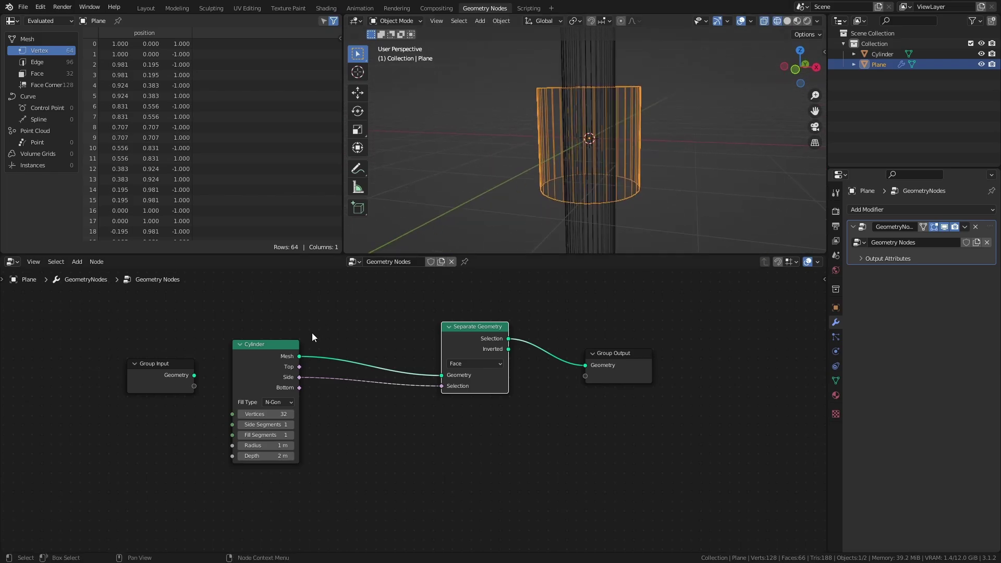
pyautogui.click(292, 426)
pyautogui.click(292, 426)
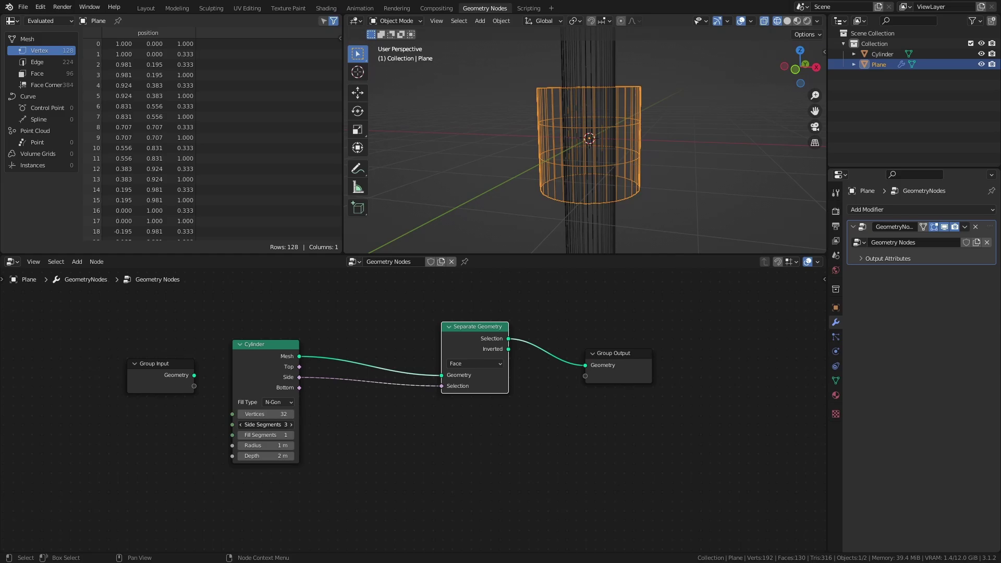
pyautogui.click(292, 426)
pyautogui.click(292, 426)
pyautogui.moveTo(690, 179); pyautogui.dragTo(649, 168, button='middle')
# Step: Set the Cylinder node's Radius to 4 m
pyautogui.click(266, 445)
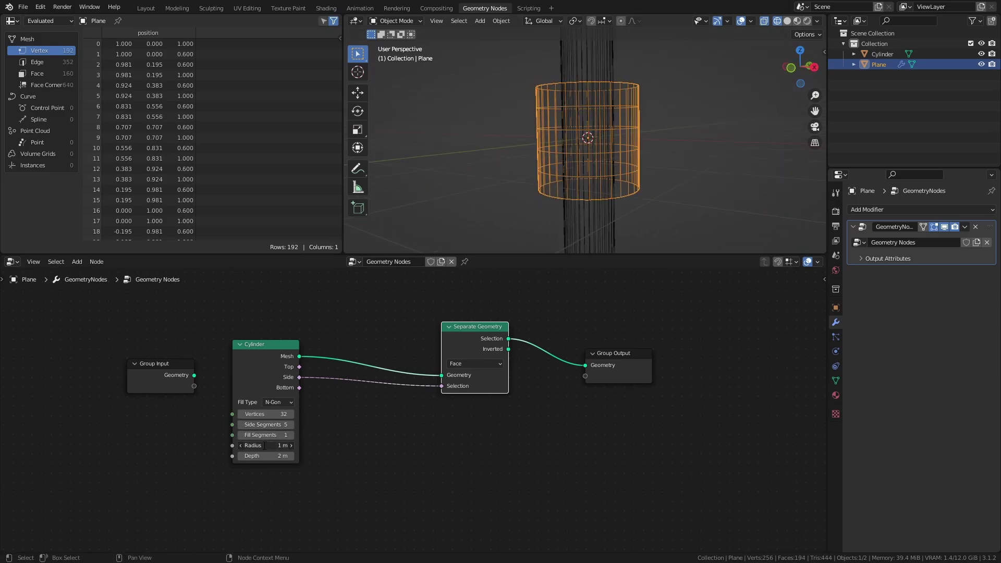
pyautogui.write('4')
pyautogui.press('Return')
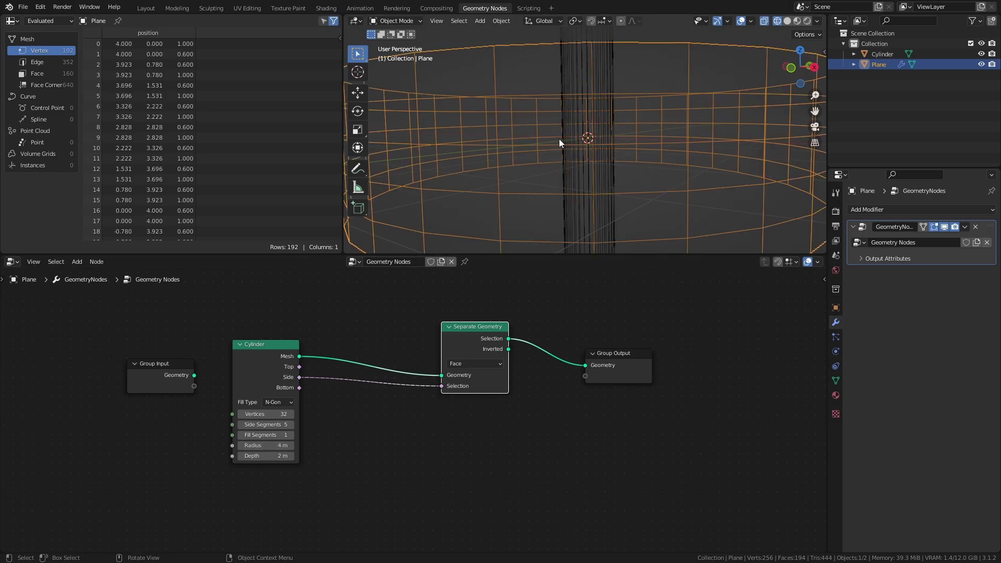
# Step: Return the viewport to solid shading and save the file
pyautogui.hotkey('shift', 'z')
pyautogui.scroll(-5, 634, 94)
pyautogui.moveTo(605, 133)
pyautogui.mouseDown(button='middle')
pyautogui.moveTo(720, 180)
pyautogui.moveTo(573, 156)
pyautogui.mouseUp(button='middle')
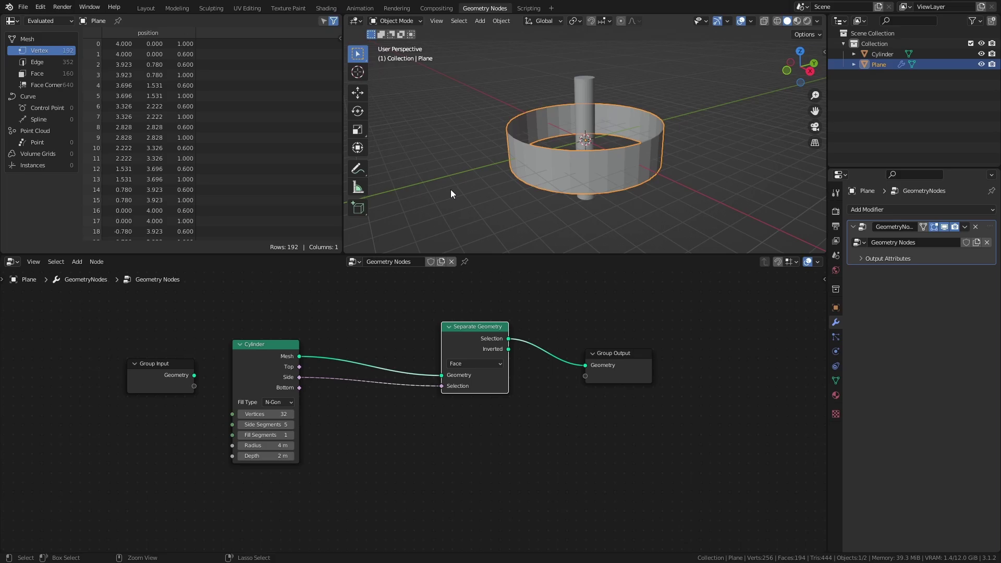
pyautogui.hotkey('ctrl', 's')
# Step: Bring the Cylinder object into the node tree as an Object Info node set to Relative, placed below the Cylinder node
pyautogui.moveTo(446, 417); pyautogui.dragTo(545, 378, button='middle')
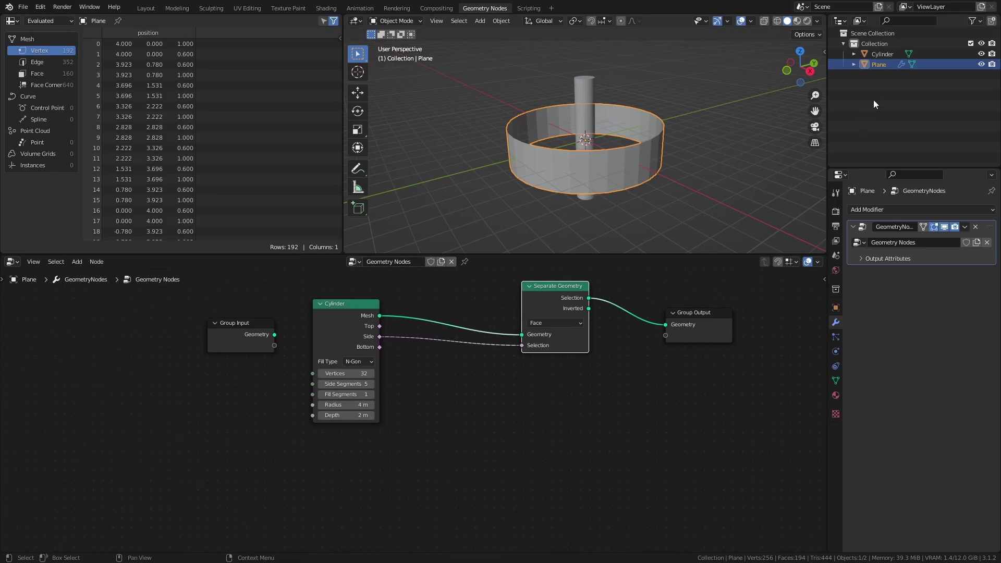
pyautogui.moveTo(884, 52); pyautogui.dragTo(324, 477)
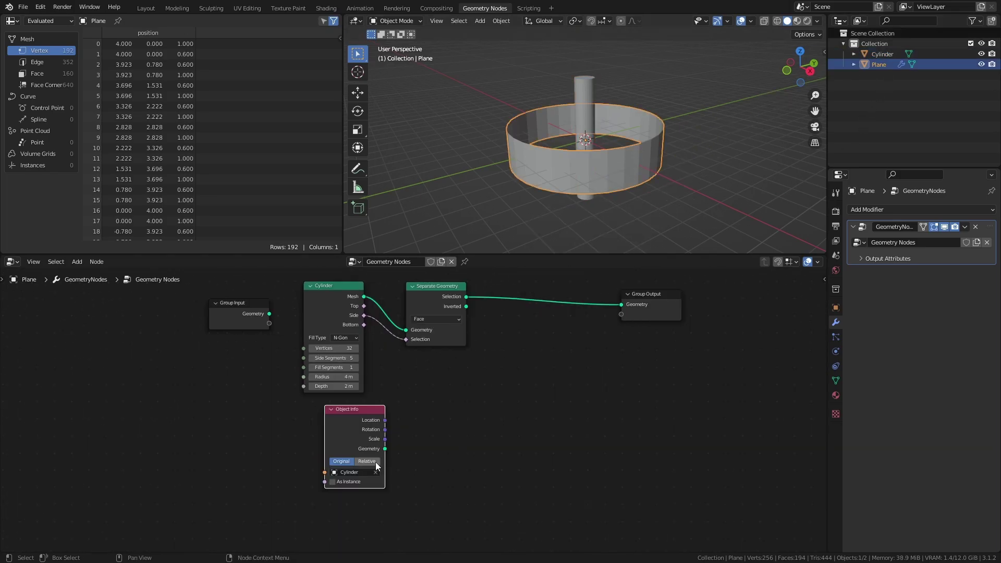
pyautogui.click(371, 461)
pyautogui.moveTo(359, 424); pyautogui.dragTo(346, 425)
pyautogui.scroll(2, 468, 449)
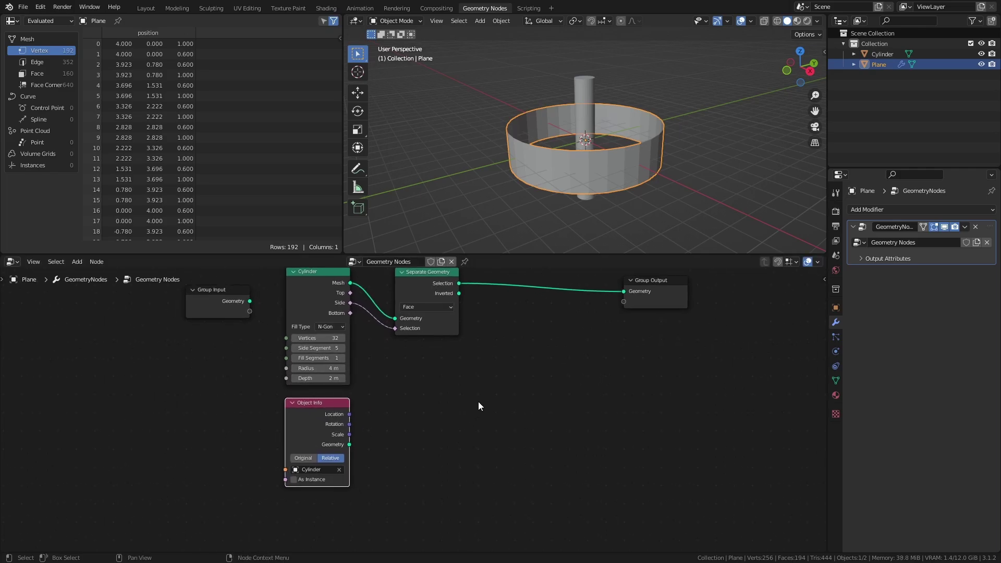
# Step: Add a Raycast node beside the Object Info node
pyautogui.hotkey('shift', 'a')
pyautogui.click(481, 348)
pyautogui.write('ray')
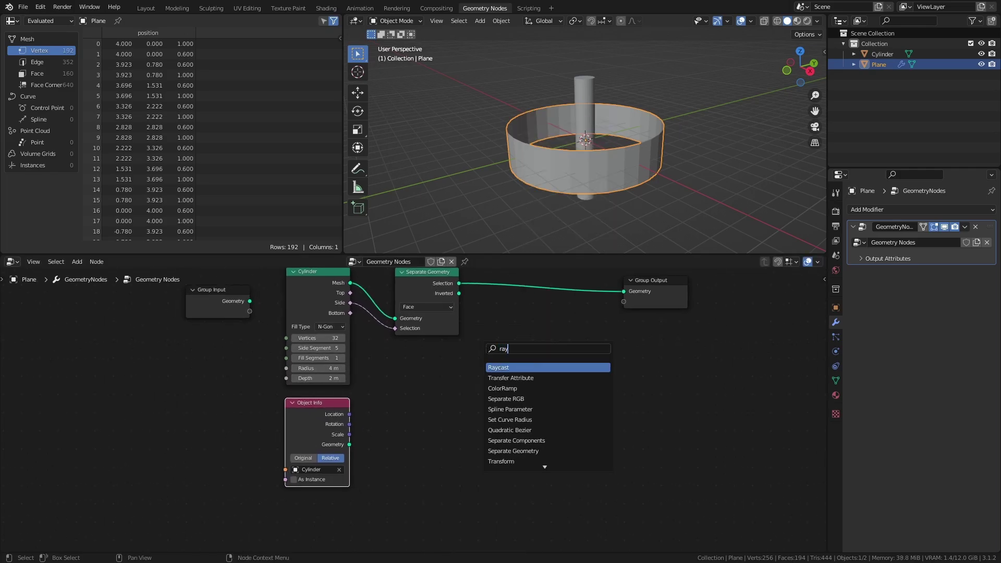
pyautogui.click(508, 366)
# Step: Add a Vector Math node near the Raycast node and set its operation to Scale
pyautogui.hotkey('shift', 'a')
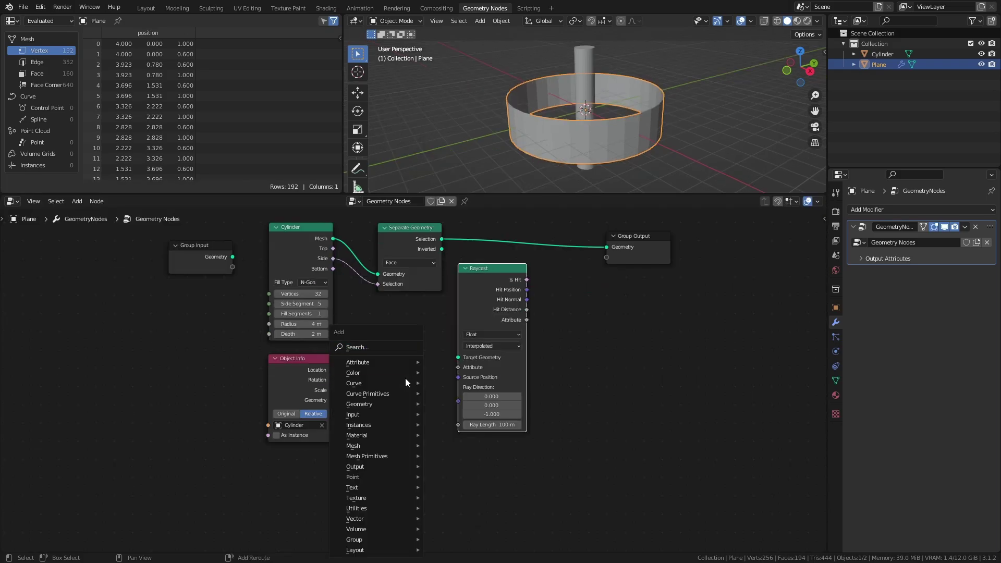
pyautogui.moveTo(376, 519)
pyautogui.click(471, 508)
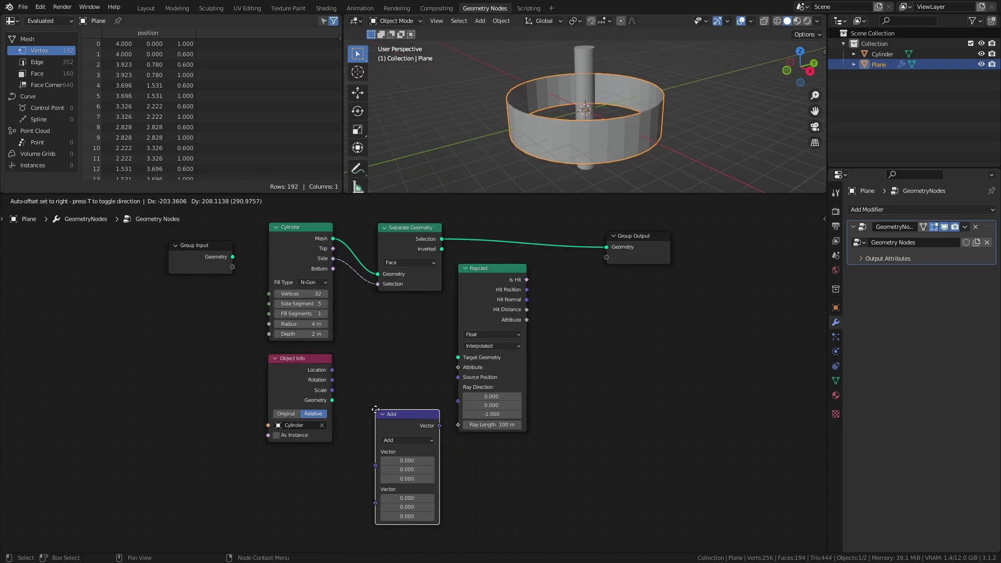
pyautogui.click(376, 395)
pyautogui.click(381, 405)
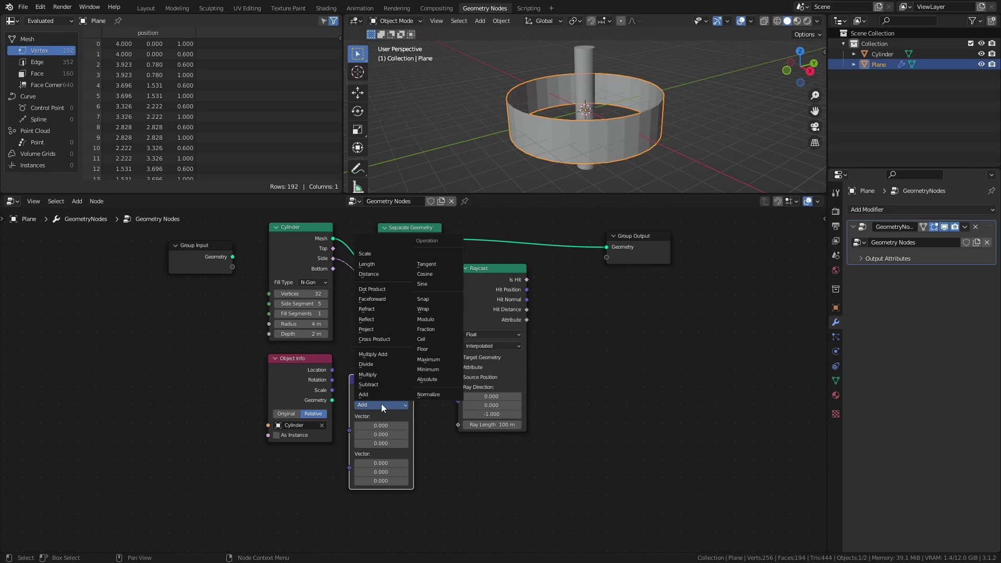
pyautogui.click(377, 254)
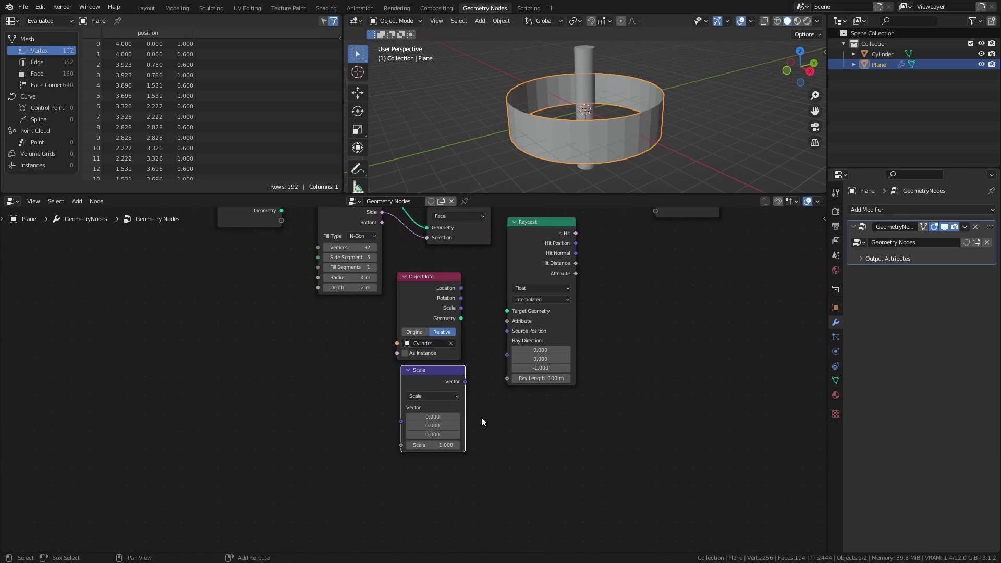
# Step: Add a Normal input node beside the Scale node
pyautogui.hotkey('shift', 'a')
pyautogui.click(448, 246)
pyautogui.write('normal')
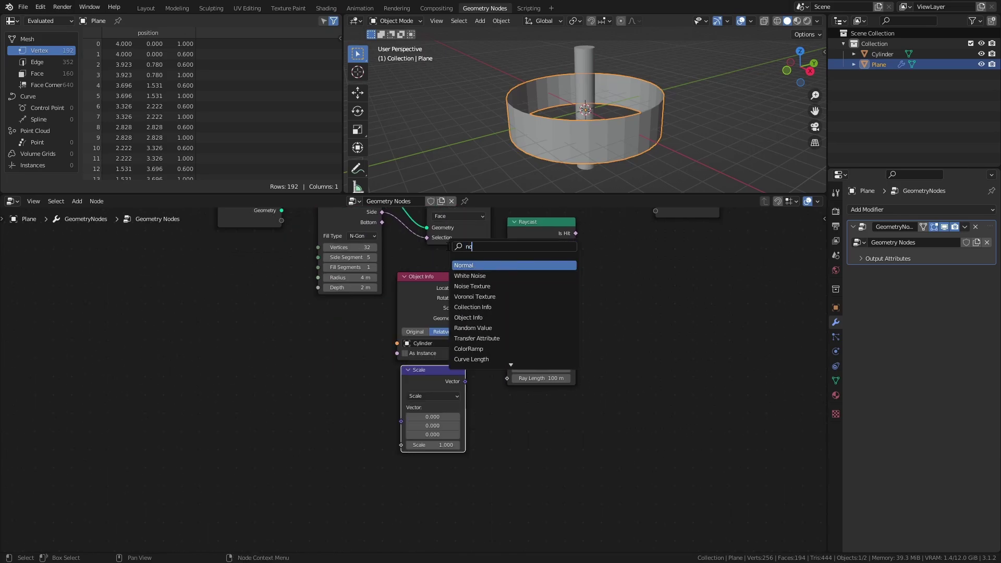
pyautogui.press('Return')
pyautogui.click(285, 422)
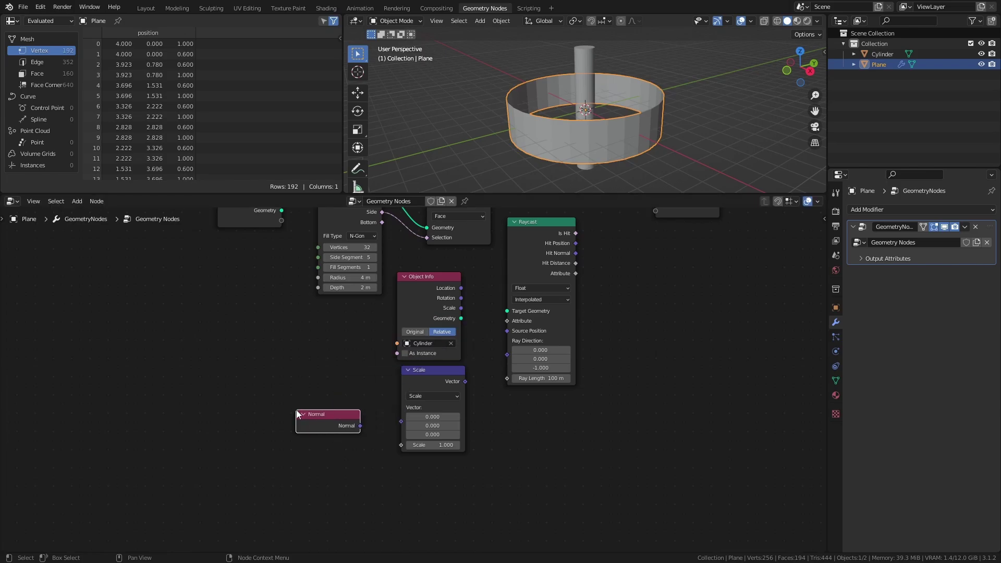
# Step: Insert a Set Position node between the Separate Geometry and Group Output nodes, and save the file
pyautogui.press('Home')
pyautogui.hotkey('shift', 'a')
pyautogui.click(591, 296)
pyautogui.write('set pos')
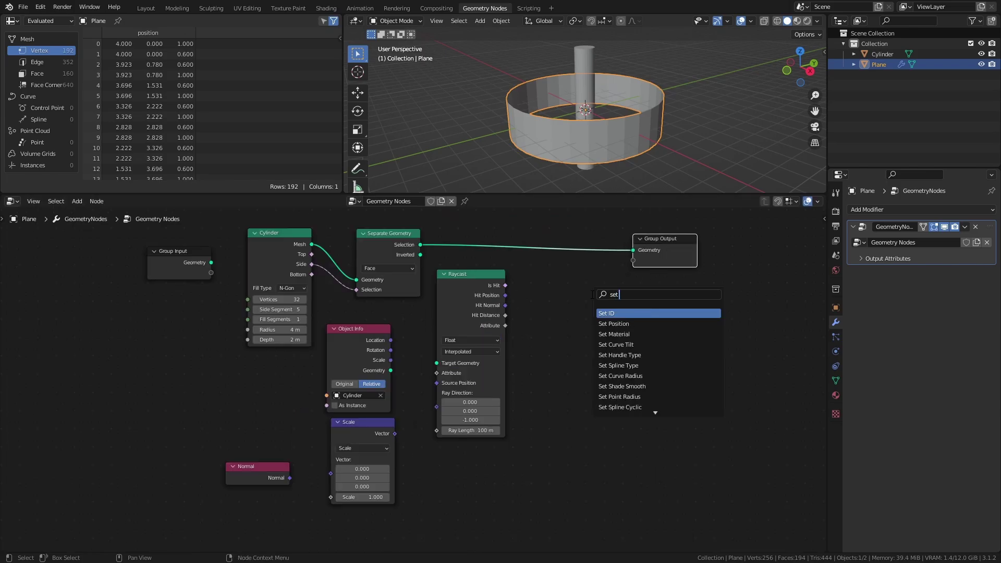
pyautogui.press('Return')
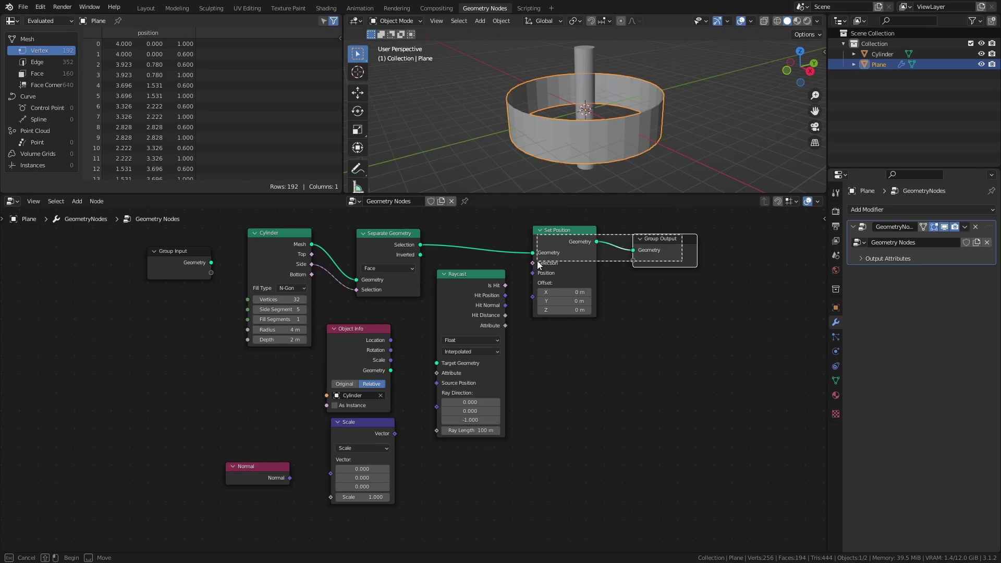
pyautogui.click(610, 247)
pyautogui.hotkey('ctrl', 's')
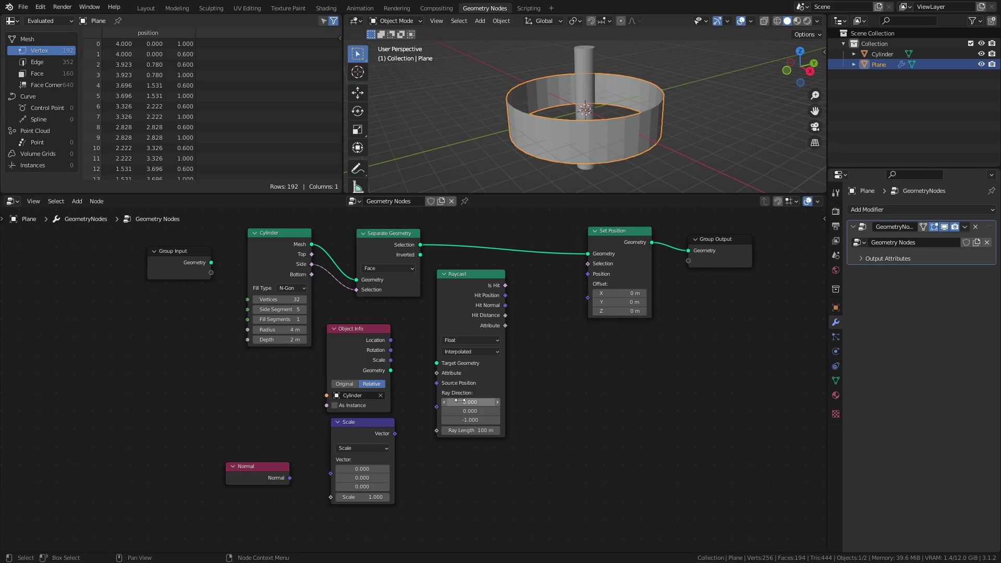
# Step: Connect Object Info's Geometry to Raycast's Target Geometry, and Raycast's Hit Position to Set Position's Position
pyautogui.moveTo(437, 407); pyautogui.dragTo(418, 406)
pyautogui.click(439, 368)
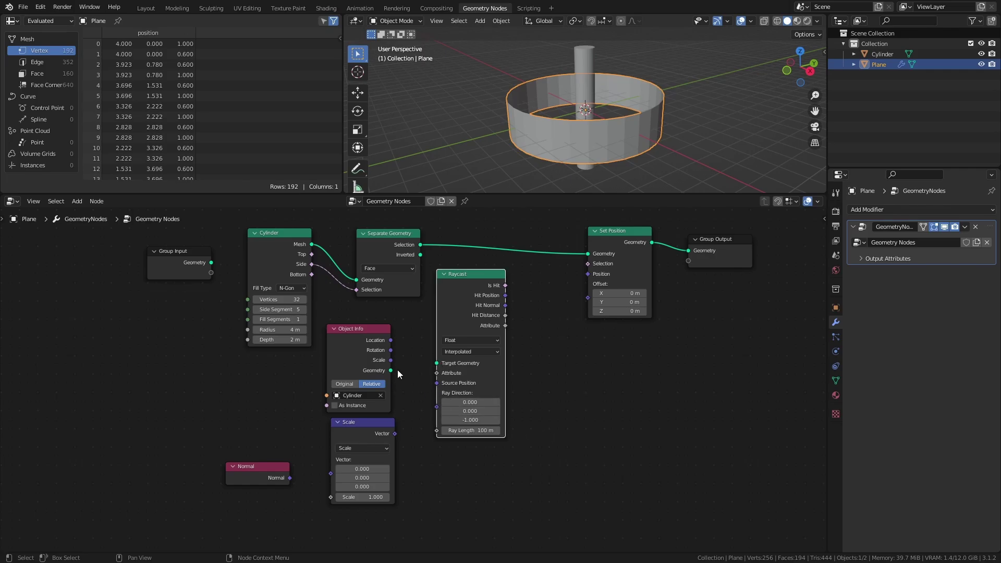
pyautogui.moveTo(391, 371); pyautogui.dragTo(438, 363)
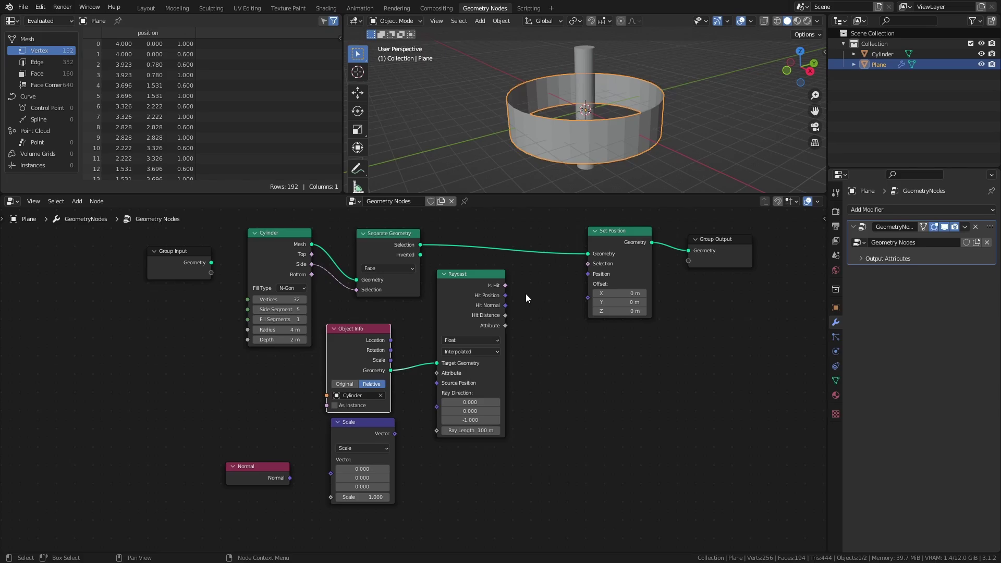
pyautogui.moveTo(505, 295); pyautogui.dragTo(587, 274)
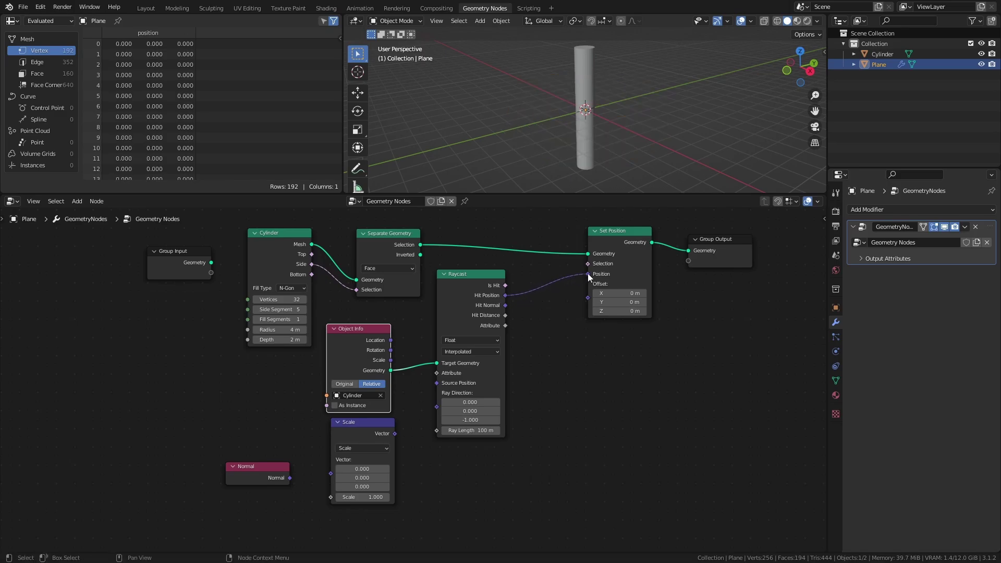
# Step: Feed the Normal node into the Scale node, set its scale to -1, and connect the result to Raycast's Ray Direction
pyautogui.moveTo(289, 478); pyautogui.dragTo(339, 473)
pyautogui.moveTo(377, 476); pyautogui.dragTo(406, 476, button='middle')
pyautogui.click(396, 469)
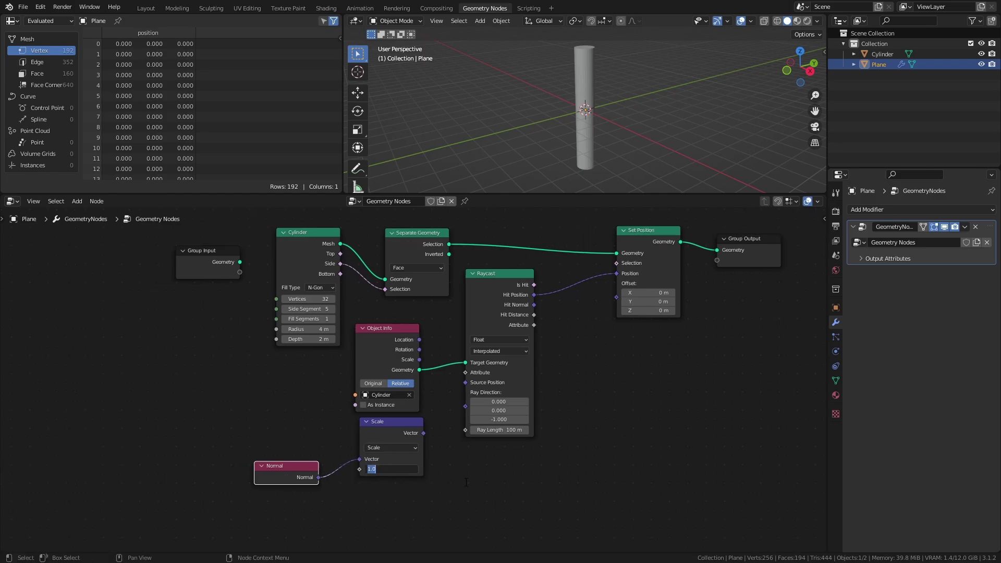
pyautogui.write('-1')
pyautogui.press('Return')
pyautogui.moveTo(422, 433); pyautogui.dragTo(466, 406)
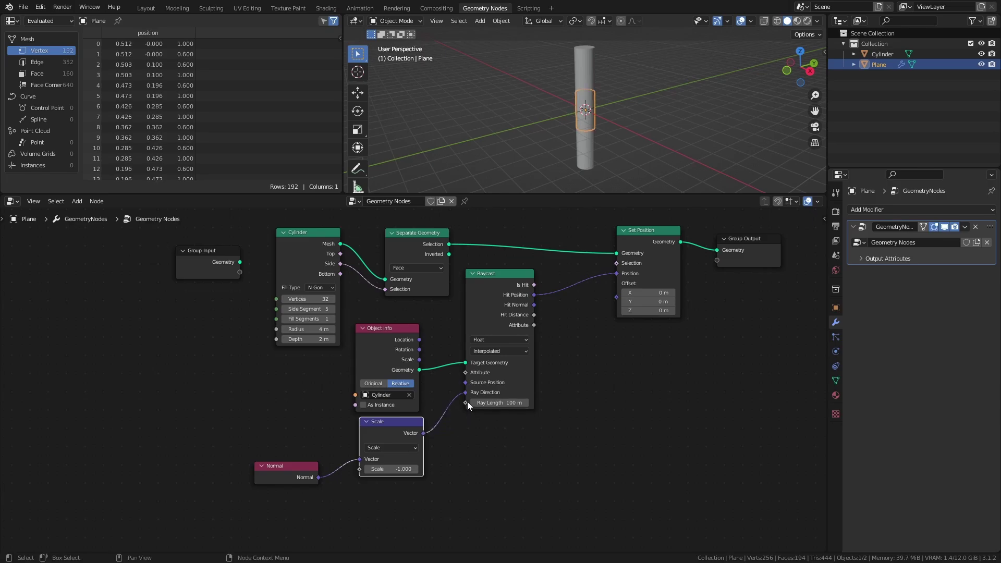
pyautogui.scroll(5, 599, 130)
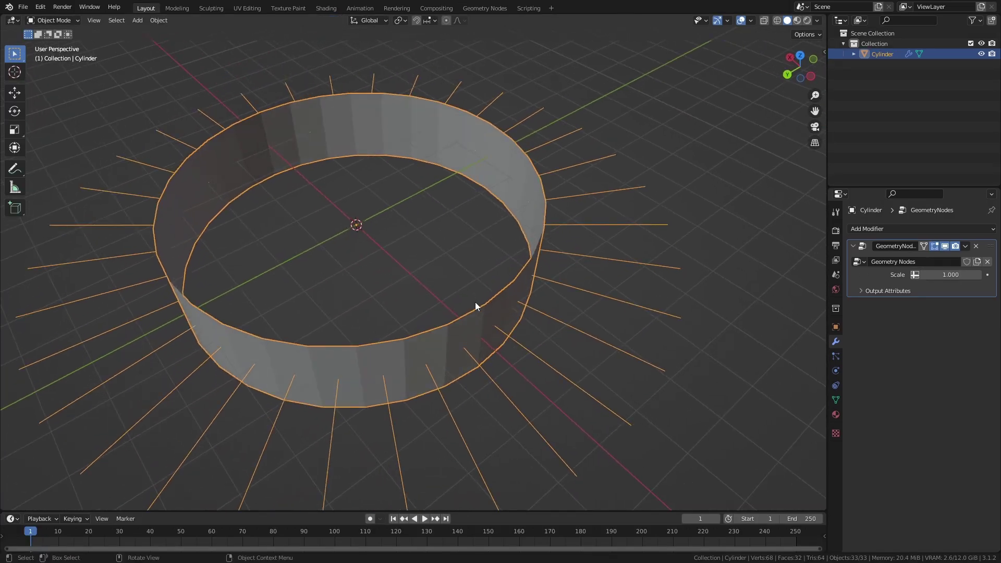
pyautogui.moveTo(475, 302); pyautogui.dragTo(388, 299, button='middle')
pyautogui.scroll(-3, 508, 270)
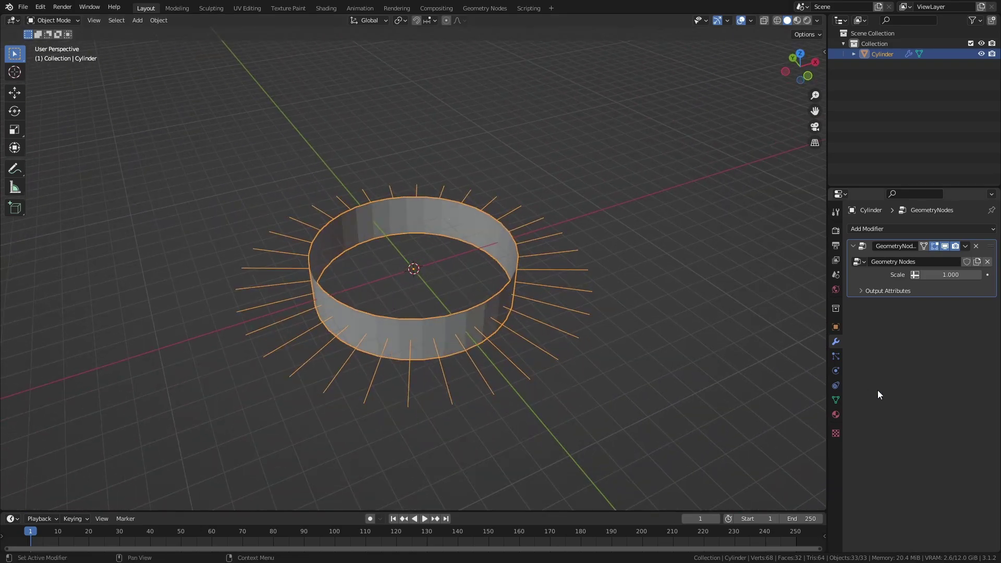
# Step: In the demonstration scene with normal lines around the band, set the modifier's Scale to -1 and inspect the line directions
pyautogui.click(946, 275)
pyautogui.write('-1')
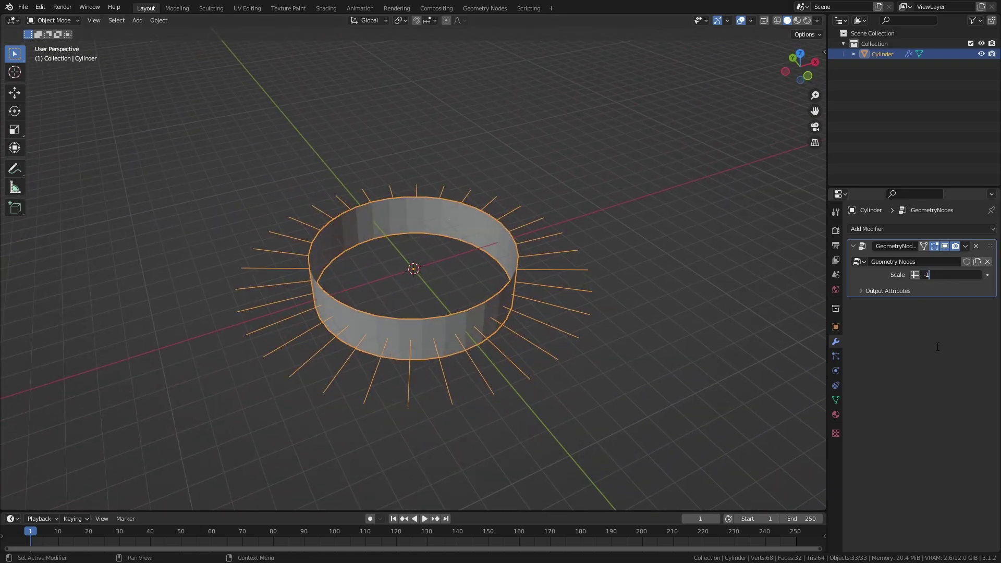
pyautogui.press('Return')
pyautogui.moveTo(383, 269); pyautogui.dragTo(461, 317, button='middle')
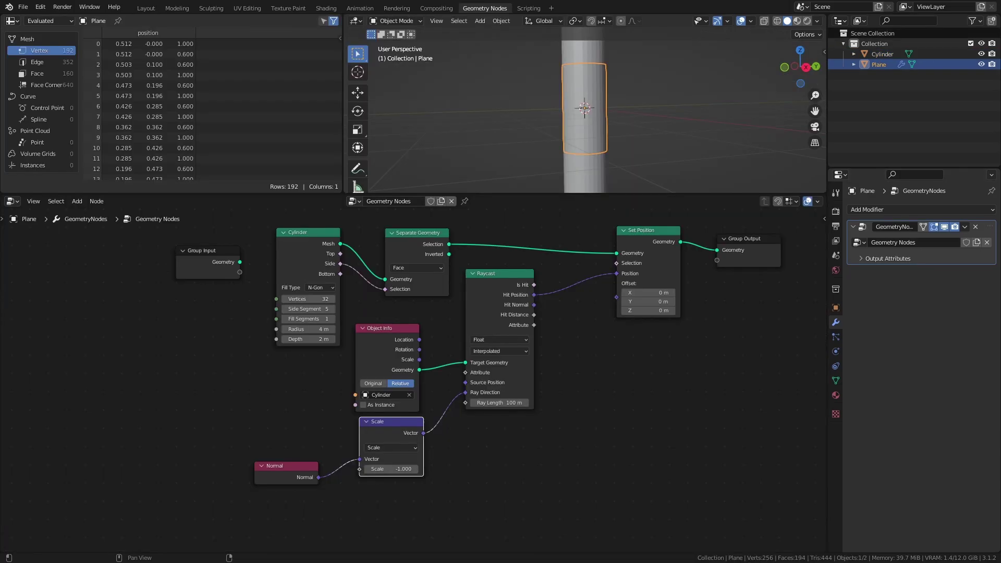
# Step: Hide the Cylinder object in the viewport, make Plane the active object again, and save the file
pyautogui.click(608, 417)
pyautogui.moveTo(666, 109); pyautogui.dragTo(693, 117, button='middle')
pyautogui.click(886, 53)
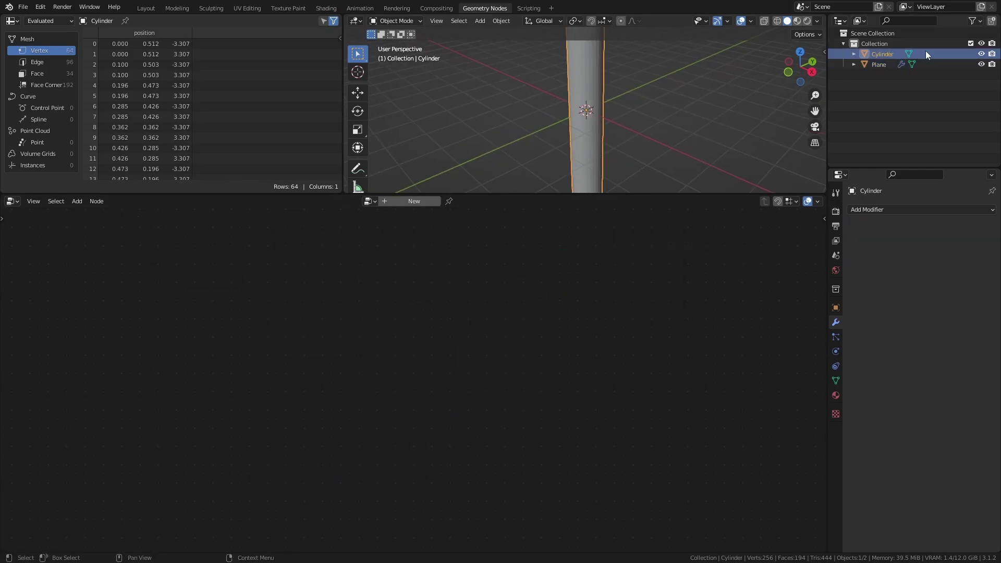
pyautogui.click(980, 54)
pyautogui.click(878, 65)
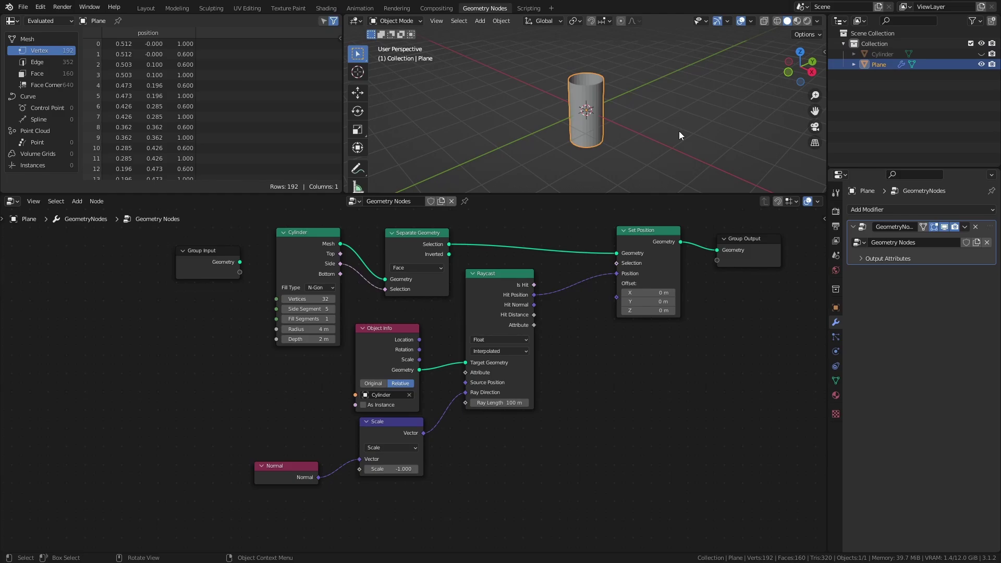
pyautogui.hotkey('ctrl', 's')
# Step: Insert an Extrude Mesh node between the Set Position and Group Output nodes
pyautogui.moveTo(764, 263); pyautogui.dragTo(440, 334, button='middle')
pyautogui.moveTo(439, 324)
pyautogui.mouseDown()
pyautogui.moveTo(542, 319)
pyautogui.moveTo(453, 320)
pyautogui.mouseUp()
pyautogui.write('ext')
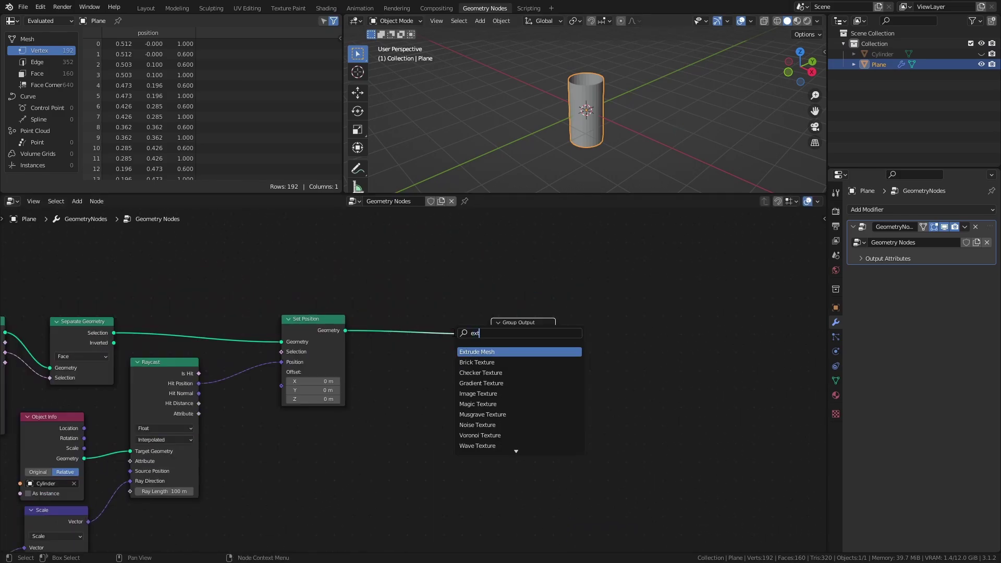
pyautogui.press('Return')
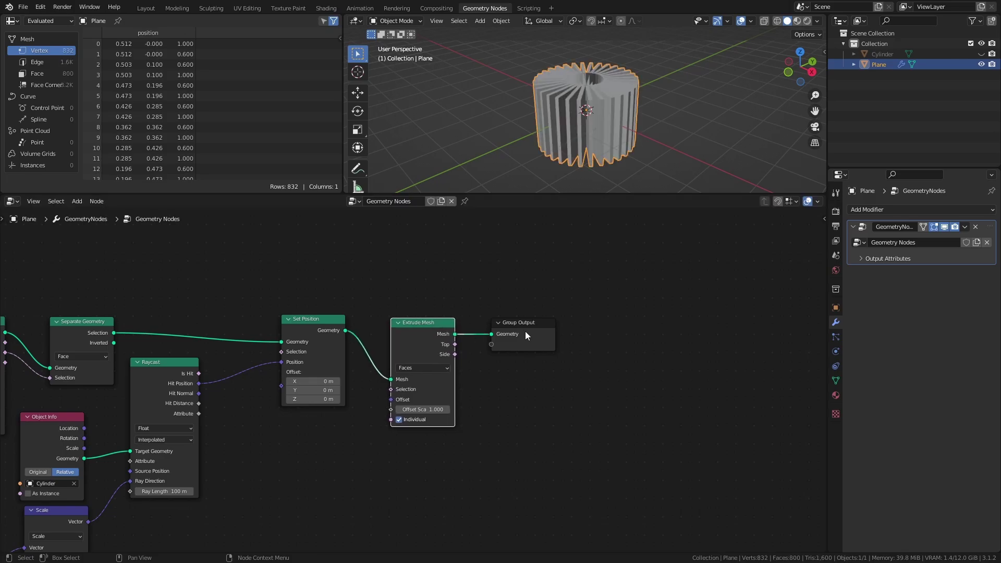
pyautogui.click(525, 330)
# Step: Insert a Join Geometry node between Extrude Mesh and Group Output, leaving space after the Extrude Mesh node
pyautogui.hotkey('shift', 'a')
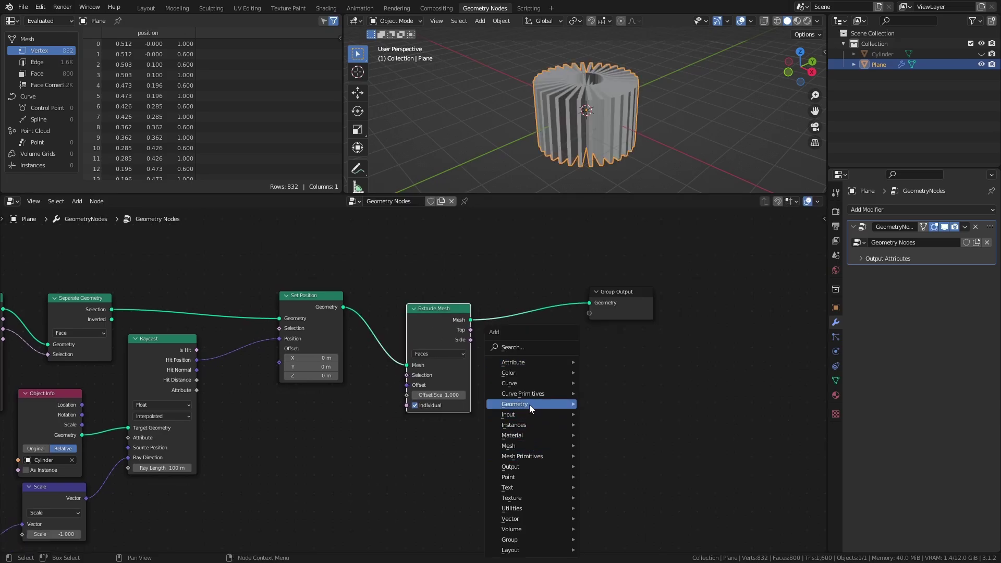
pyautogui.moveTo(529, 405)
pyautogui.click(613, 465)
pyautogui.click(542, 320)
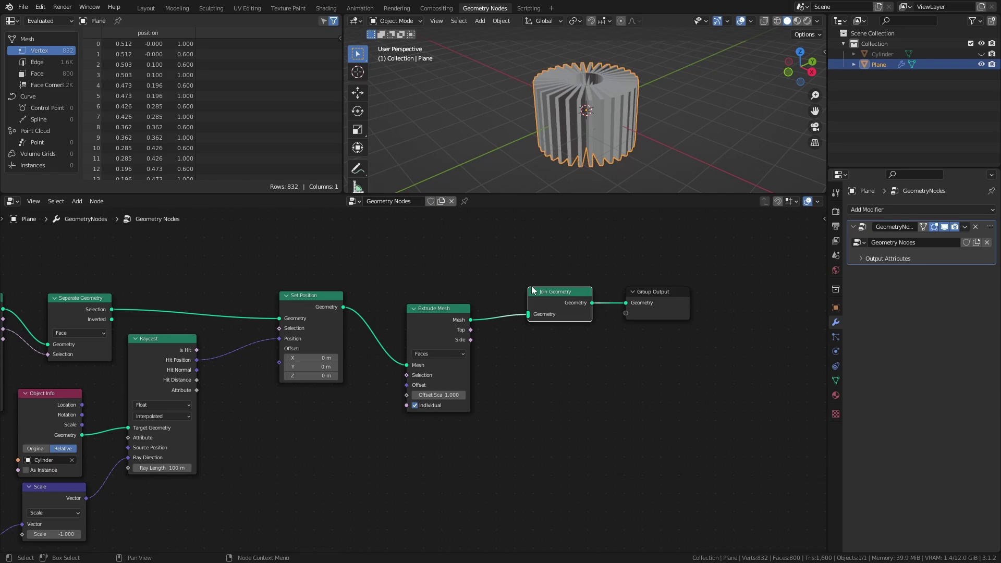
pyautogui.moveTo(542, 320); pyautogui.dragTo(597, 294)
pyautogui.click(565, 354)
# Step: Add an unconnected Flip Faces node above the Extrude Mesh node
pyautogui.hotkey('shift', 'a')
pyautogui.click(544, 297)
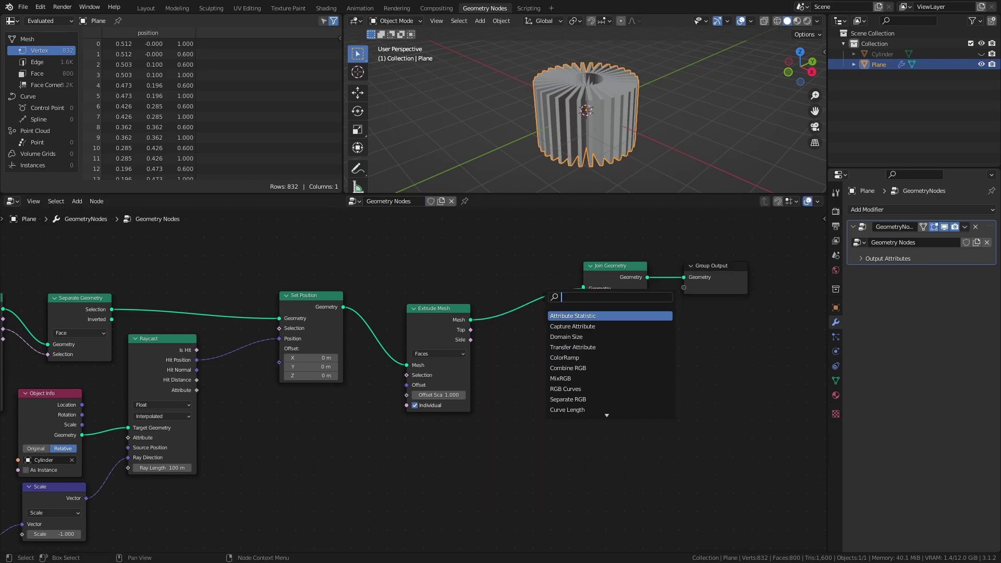
pyautogui.write('flip')
pyautogui.click(569, 316)
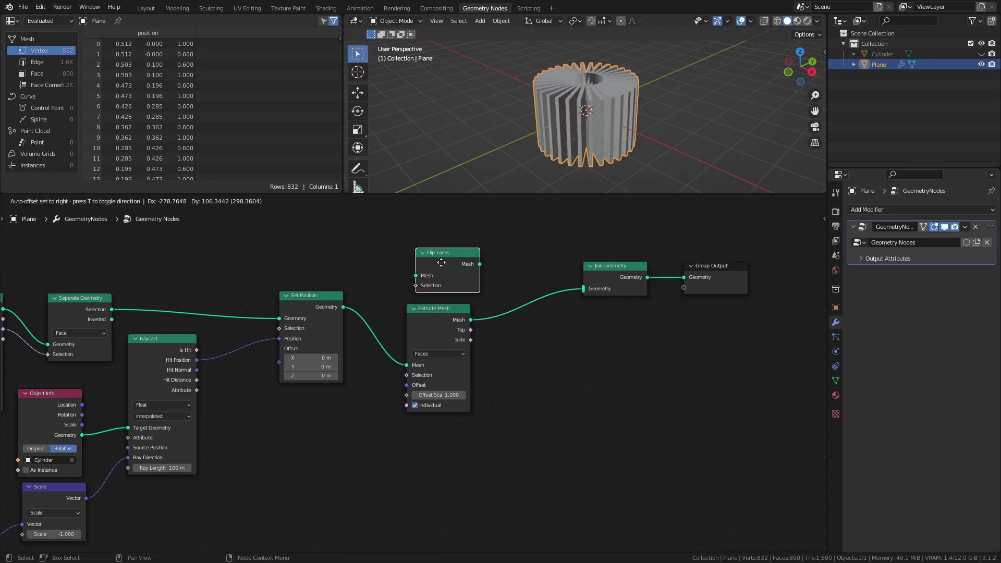
pyautogui.click(435, 258)
# Step: Set the Extrude Mesh node's Offset Scale to 0.15
pyautogui.click(440, 395)
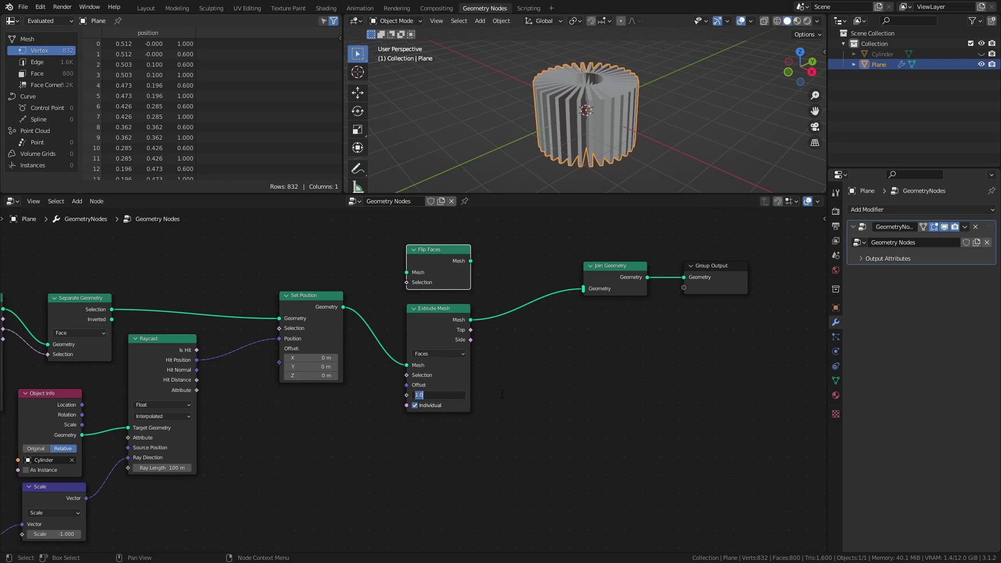
pyautogui.write('0.15')
pyautogui.press('Return')
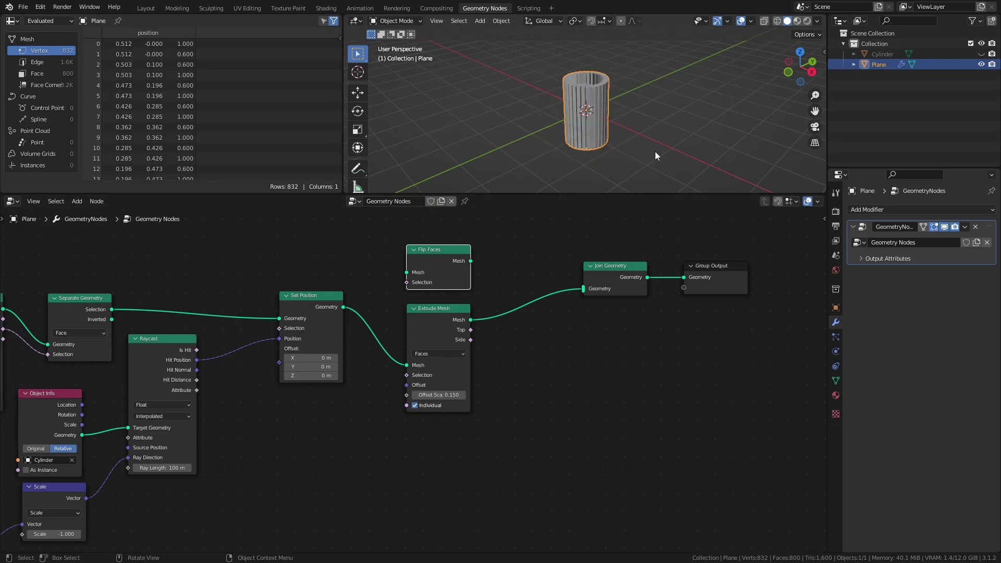
pyautogui.scroll(3, 646, 120)
pyautogui.moveTo(643, 113); pyautogui.dragTo(627, 111, button='middle')
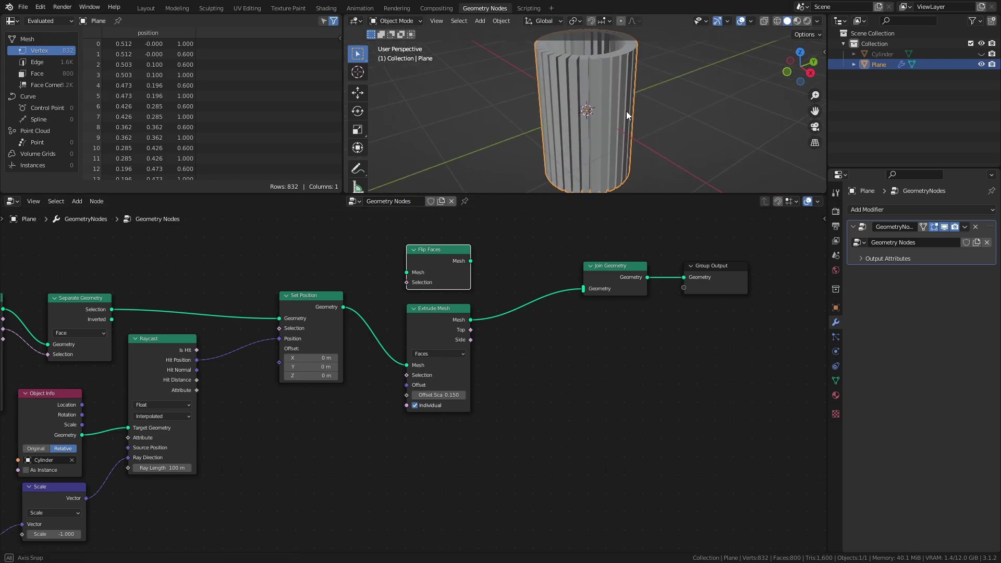
# Step: Turn off Individual on the Extrude Mesh node and inspect the inside of the extruded band
pyautogui.click(415, 405)
pyautogui.moveTo(559, 98); pyautogui.dragTo(581, 138, button='middle')
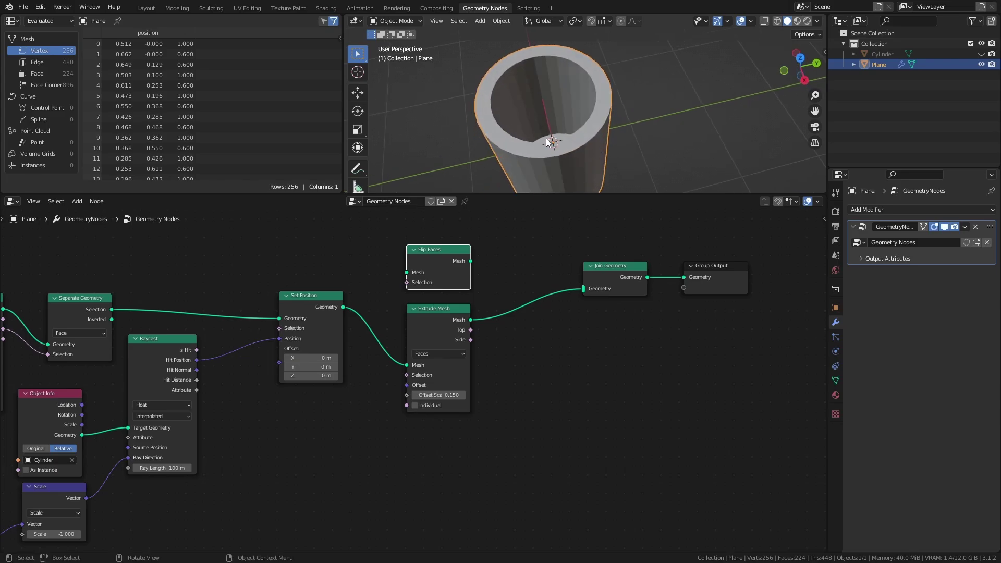
pyautogui.moveTo(498, 143); pyautogui.dragTo(630, 151, button='middle')
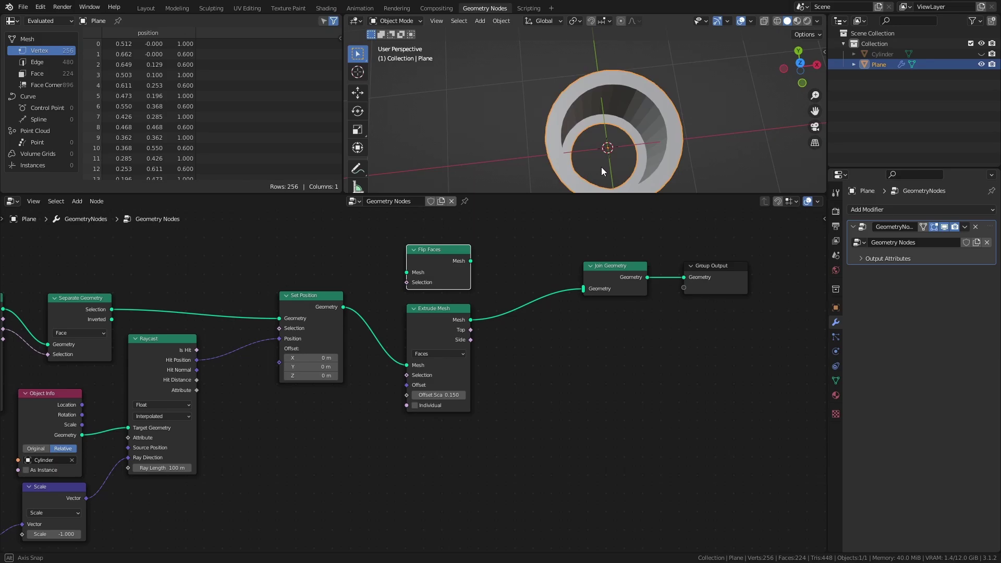
pyautogui.moveTo(601, 167); pyautogui.dragTo(497, 120, button='middle')
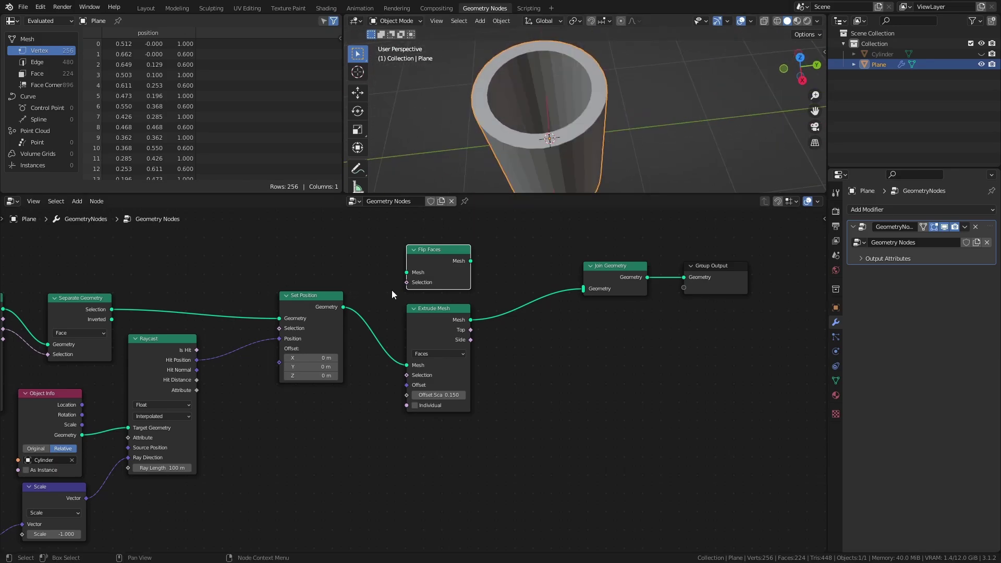
# Step: Link Set Position's Geometry to Join Geometry alongside the extrusion, and insert the Flip Faces node on that link
pyautogui.moveTo(433, 314); pyautogui.dragTo(429, 362)
pyautogui.moveTo(343, 307); pyautogui.dragTo(586, 287)
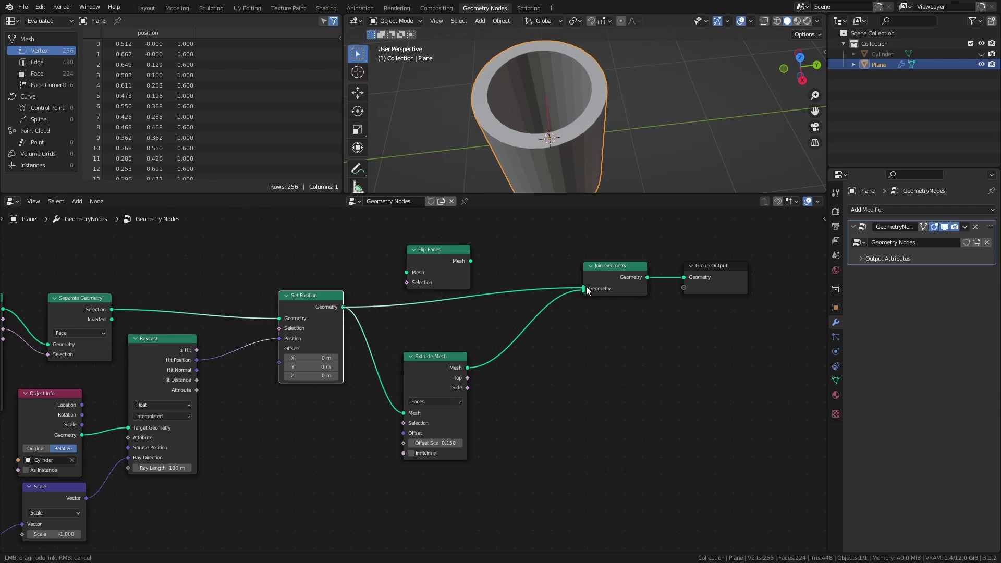
pyautogui.moveTo(586, 287); pyautogui.dragTo(600, 290)
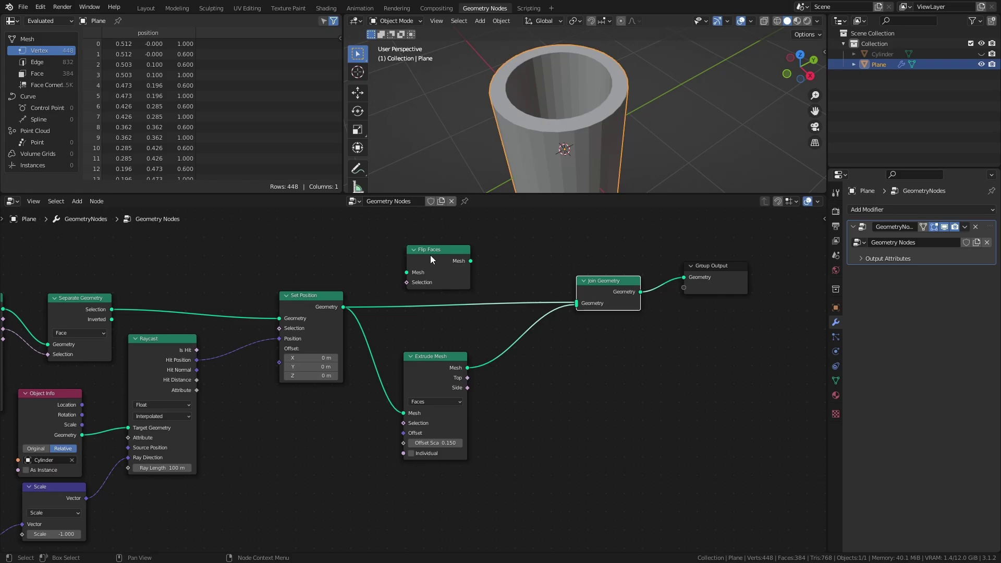
pyautogui.moveTo(430, 256); pyautogui.dragTo(438, 288)
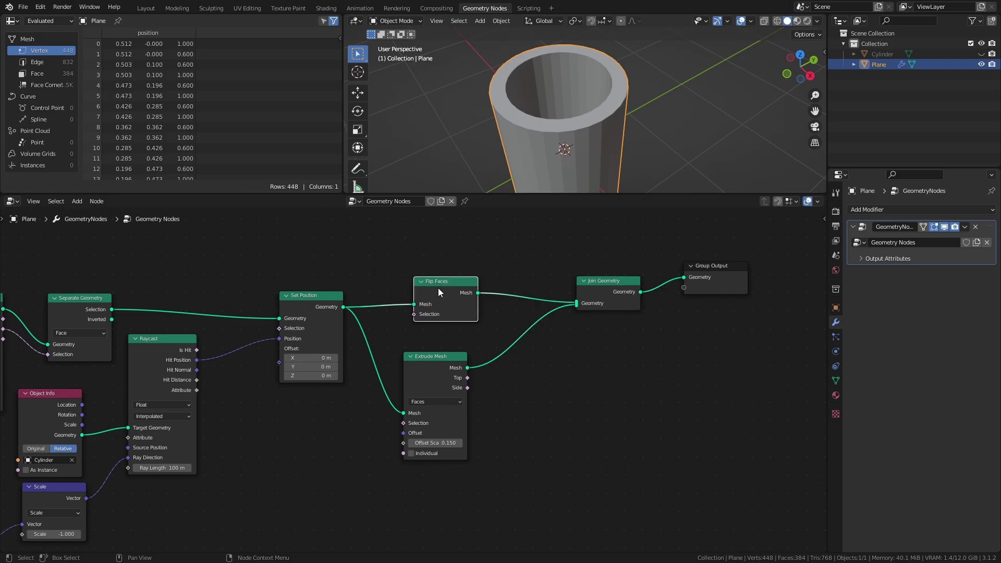
pyautogui.moveTo(602, 118); pyautogui.dragTo(521, 125, button='middle')
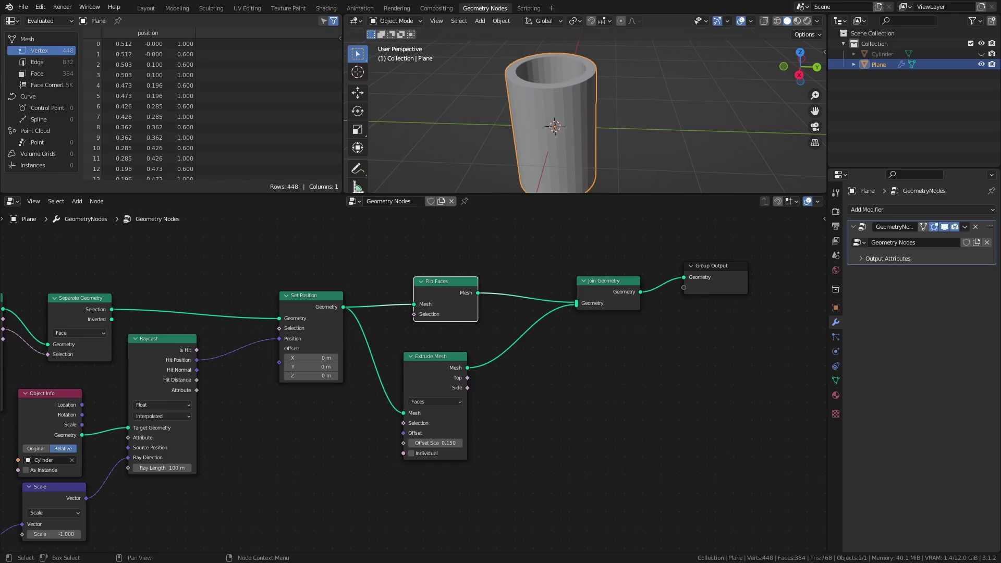
pyautogui.moveTo(610, 125); pyautogui.dragTo(556, 164, button='middle')
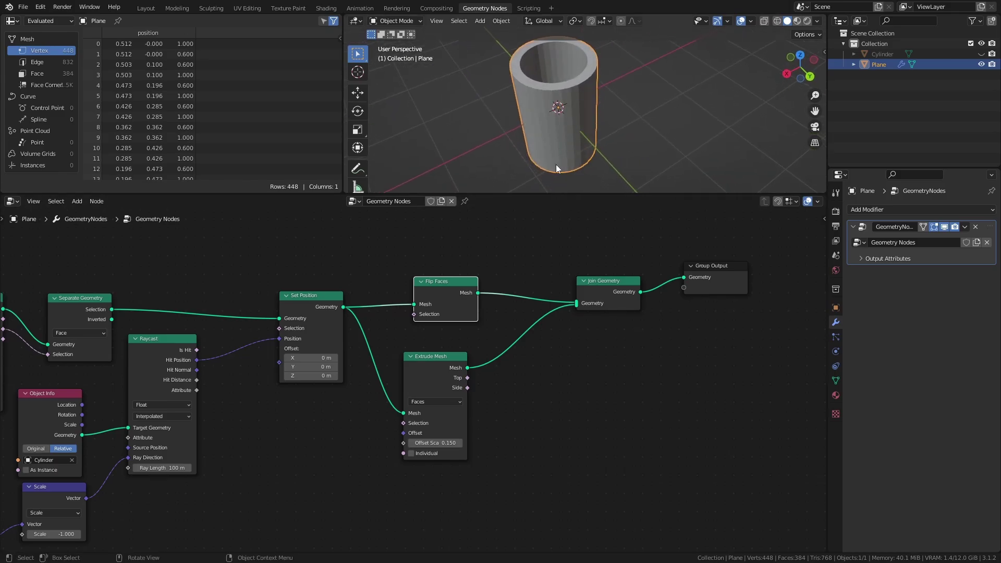
# Step: Insert a Subdivision Surface node between the Join Geometry and Group Output nodes
pyautogui.hotkey('shift', 'a')
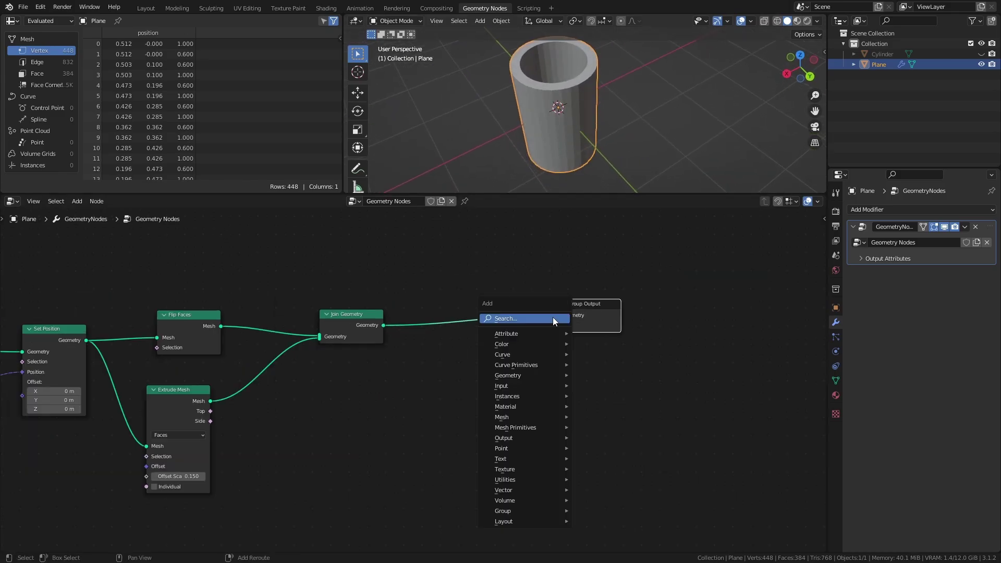
pyautogui.click(529, 316)
pyautogui.write('sub')
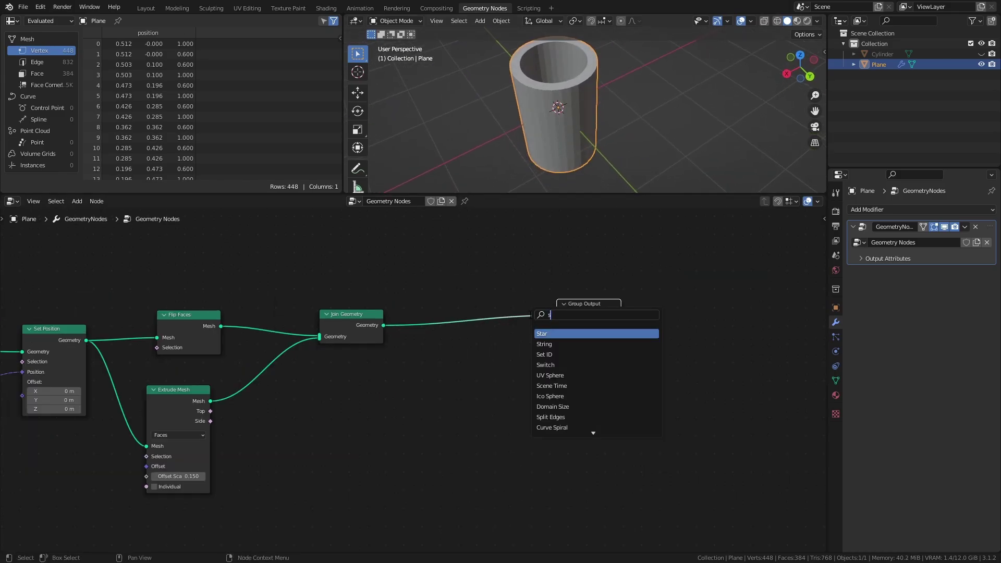
pyautogui.press('Down')
pyautogui.press('Down')
pyautogui.press('Return')
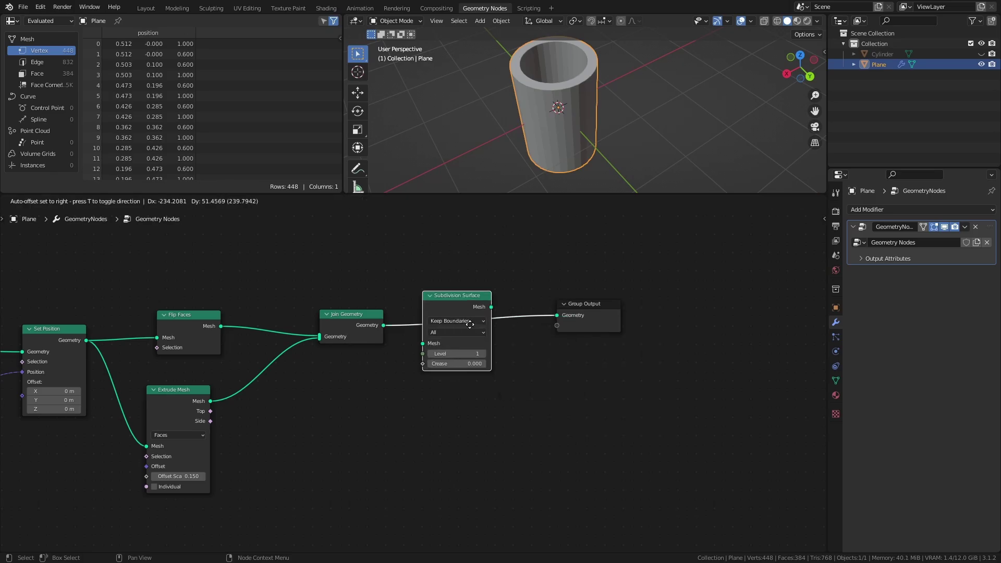
pyautogui.click(509, 283)
pyautogui.scroll(5, 605, 112)
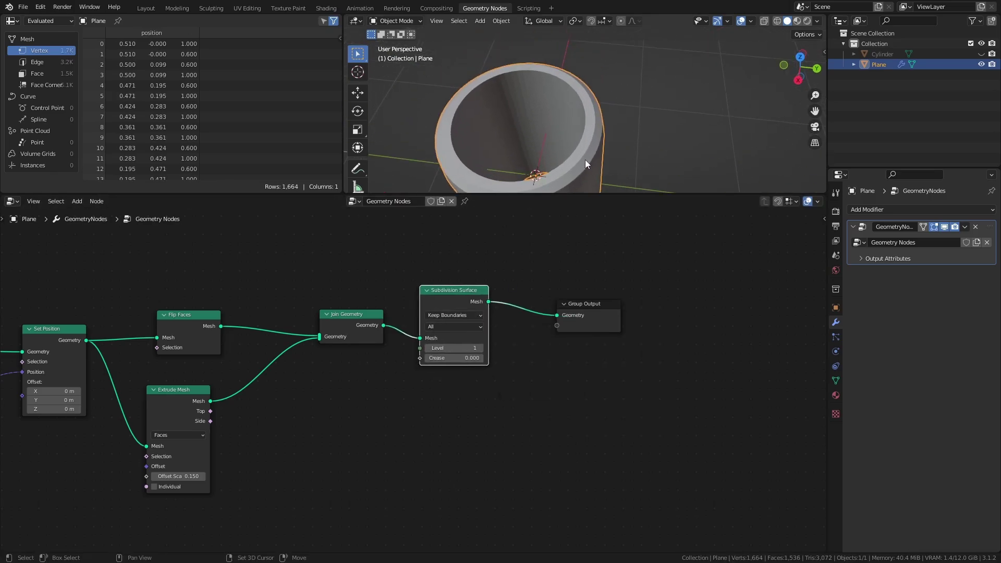
pyautogui.moveTo(585, 160); pyautogui.dragTo(545, 118, button='middle')
# Step: Move the Subdivision Surface and Group Output nodes farther from Join Geometry to leave a gap
pyautogui.press('g')
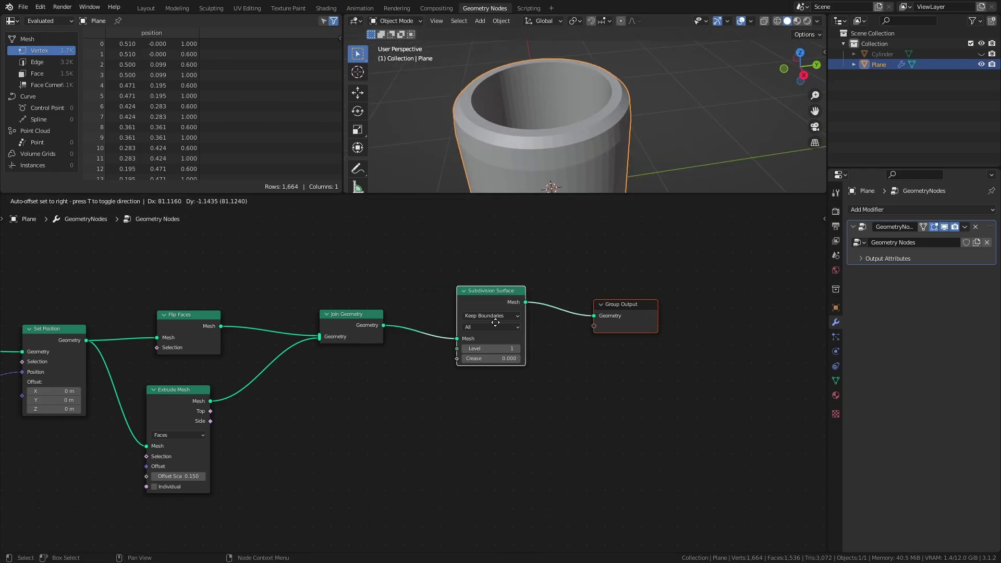
pyautogui.click(570, 318)
pyautogui.click(483, 307)
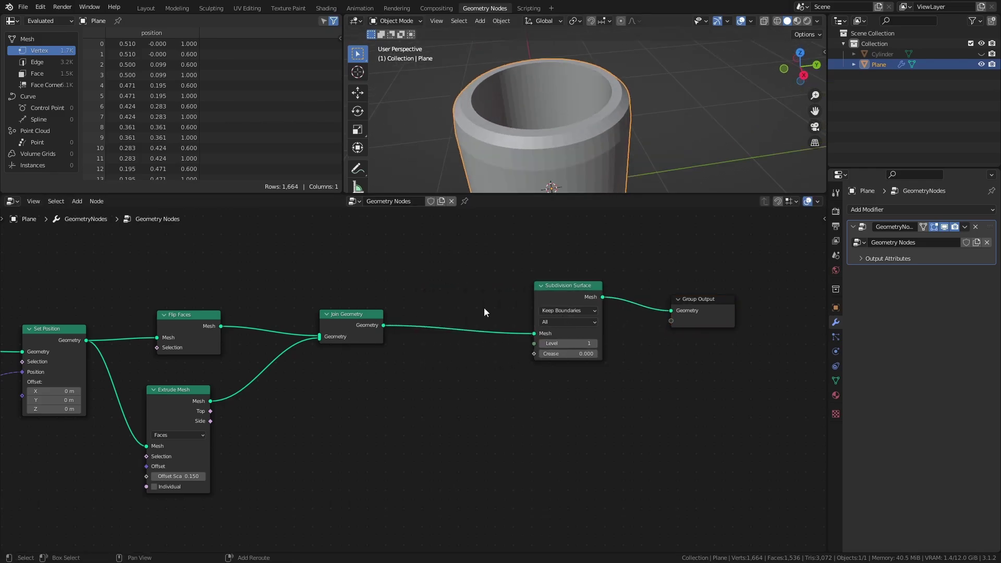
# Step: Insert a Merge by Distance node between Join Geometry and Subdivision Surface, and inspect the band's rim
pyautogui.hotkey('shift', 'a')
pyautogui.click(473, 304)
pyautogui.write('merge')
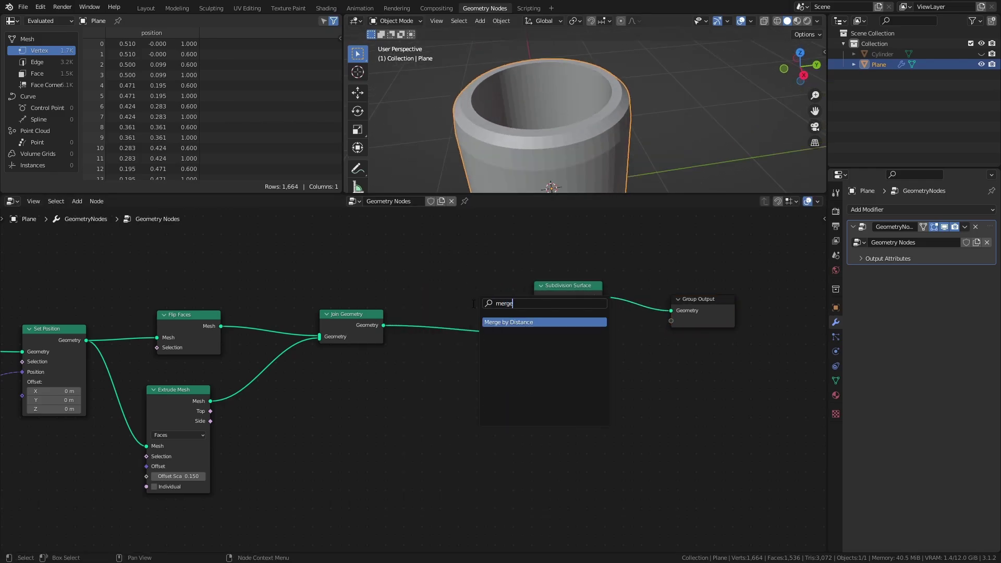
pyautogui.click(512, 322)
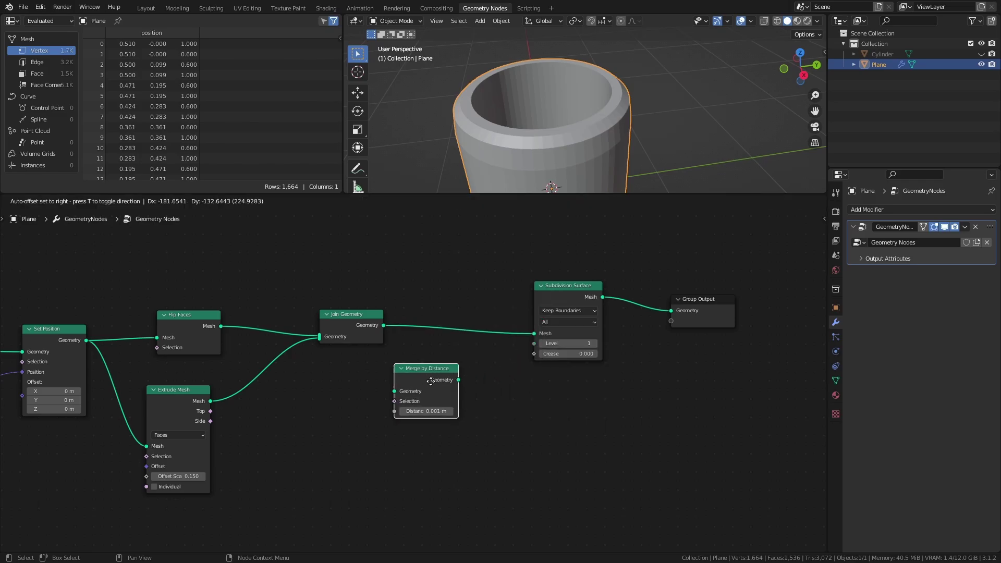
pyautogui.click(449, 324)
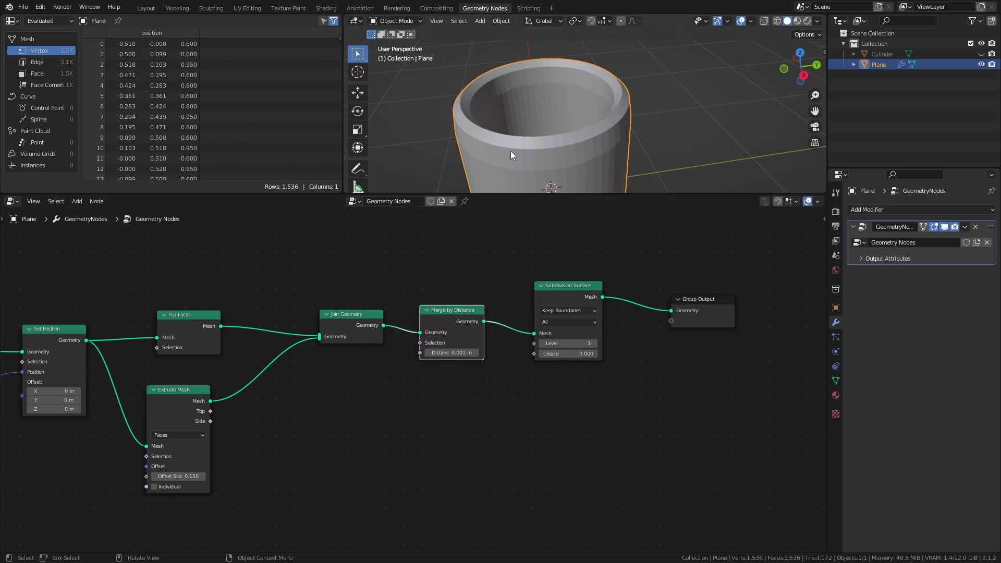
pyautogui.moveTo(511, 151); pyautogui.dragTo(461, 117, button='middle')
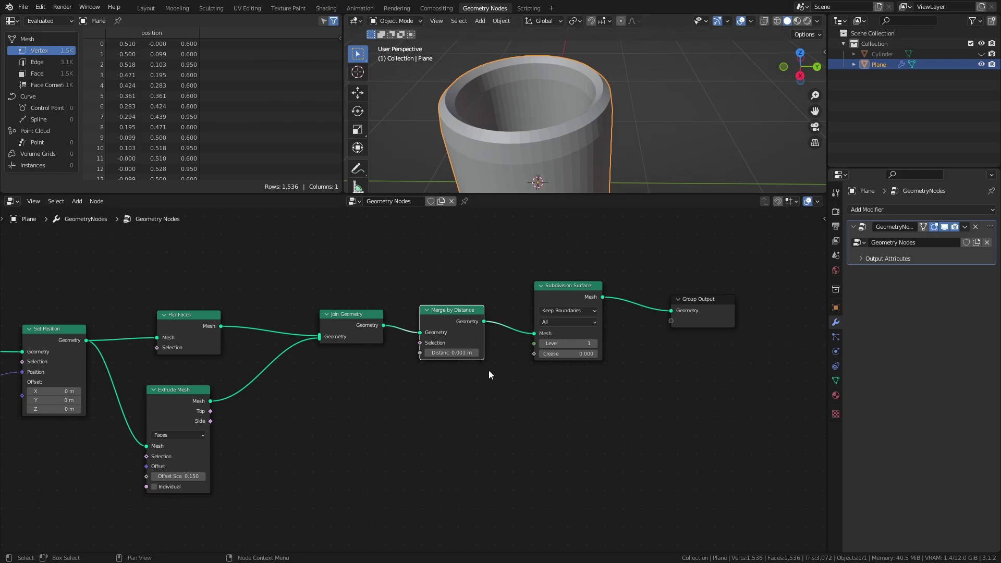
# Step: Insert a Set Shade Smooth node between Subdivision Surface and Group Output, and inspect the smoothed band
pyautogui.hotkey('shift', 'a')
pyautogui.click(549, 300)
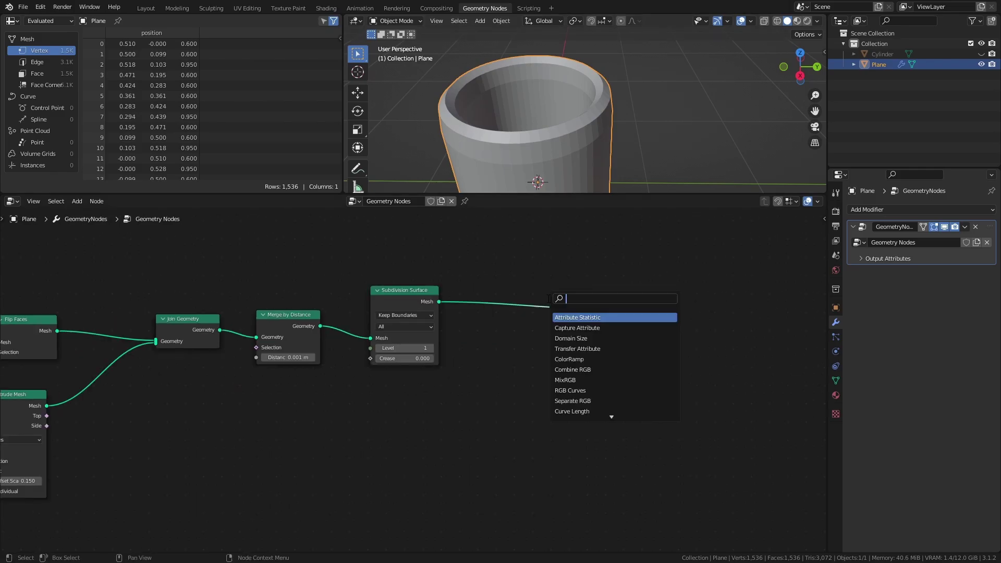
pyautogui.write('set sha')
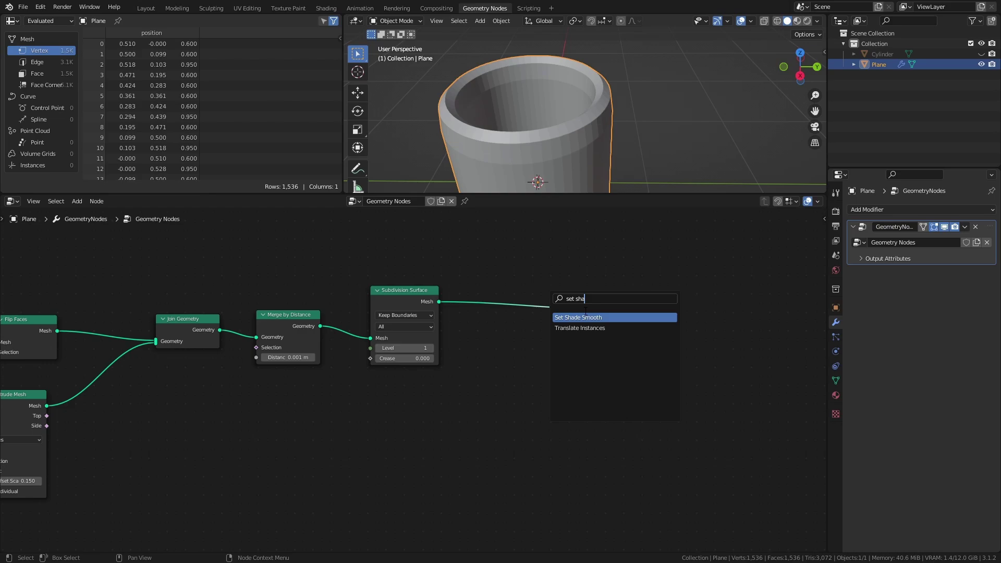
pyautogui.click(586, 317)
pyautogui.click(536, 308)
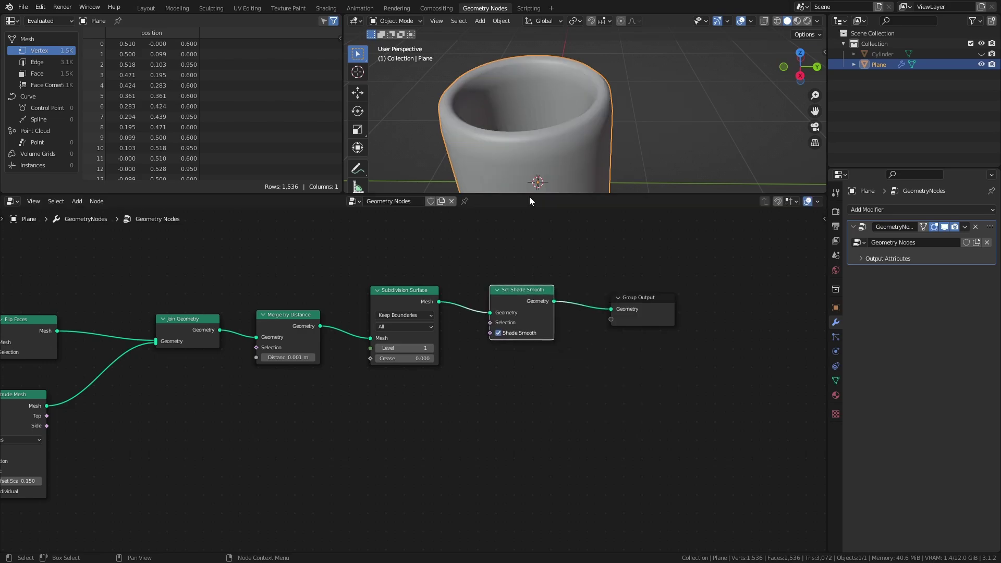
pyautogui.moveTo(537, 140); pyautogui.dragTo(576, 111, button='middle')
pyautogui.keyDown('ctrl'); pyautogui.moveTo(576, 111); pyautogui.dragTo(550, 154, button='middle'); pyautogui.keyUp('ctrl')
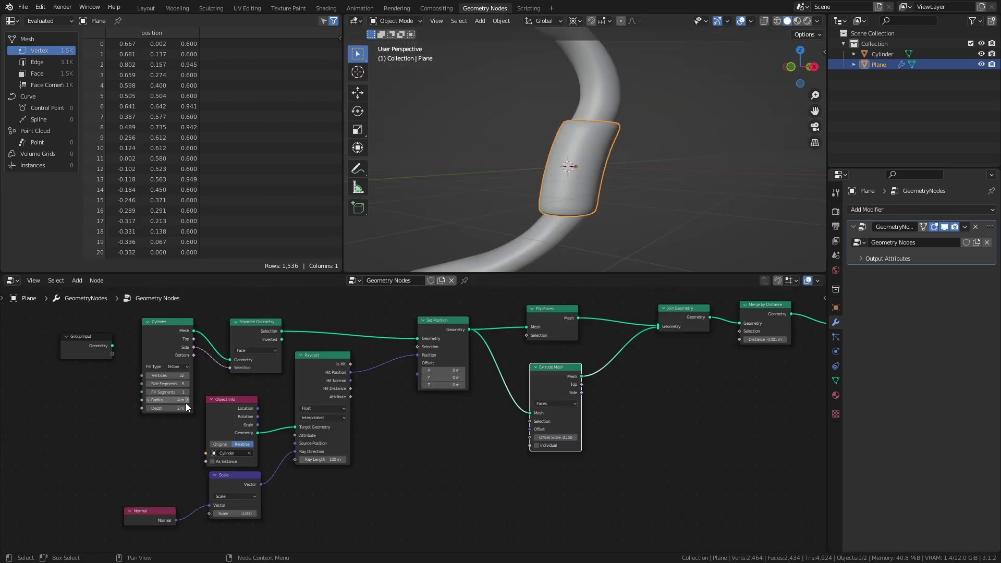
# Step: Move the band along the curved cylinder to a position above the 3D cursor
pyautogui.moveTo(172, 408); pyautogui.dragTo(172, 408)
pyautogui.press('g')
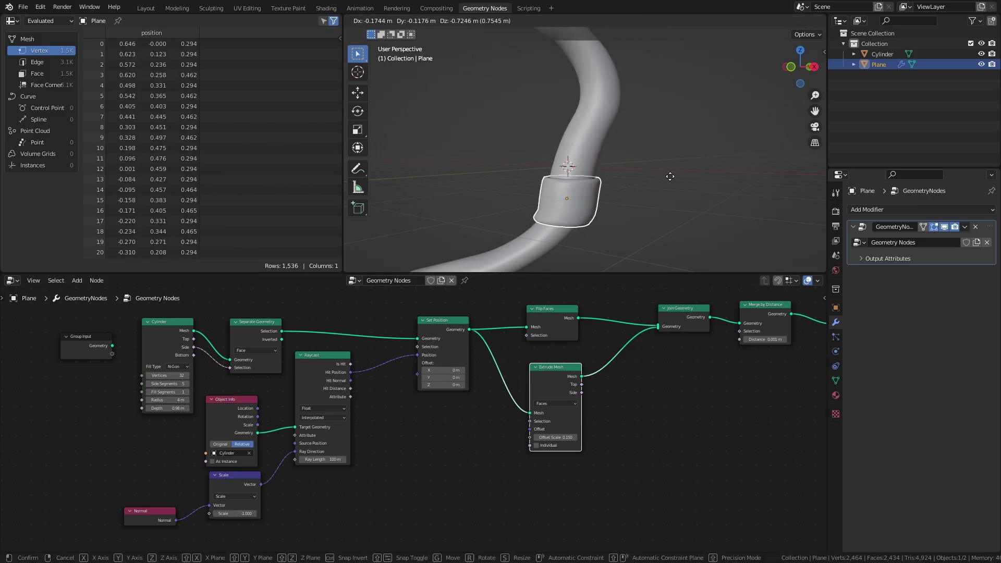
pyautogui.press('Escape')
pyautogui.moveTo(687, 83); pyautogui.dragTo(623, 122, button='middle')
pyautogui.press('g')
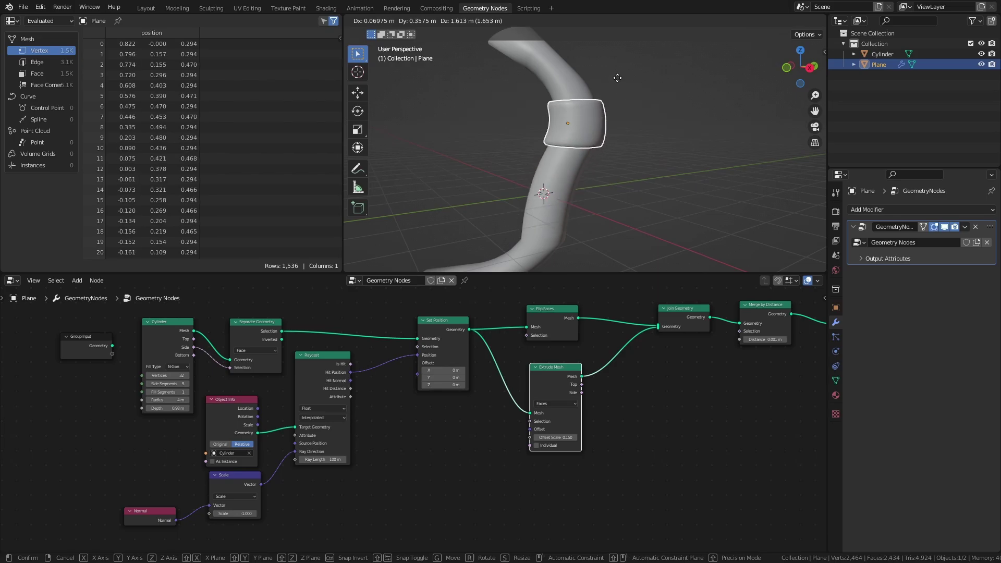
pyautogui.click(606, 193)
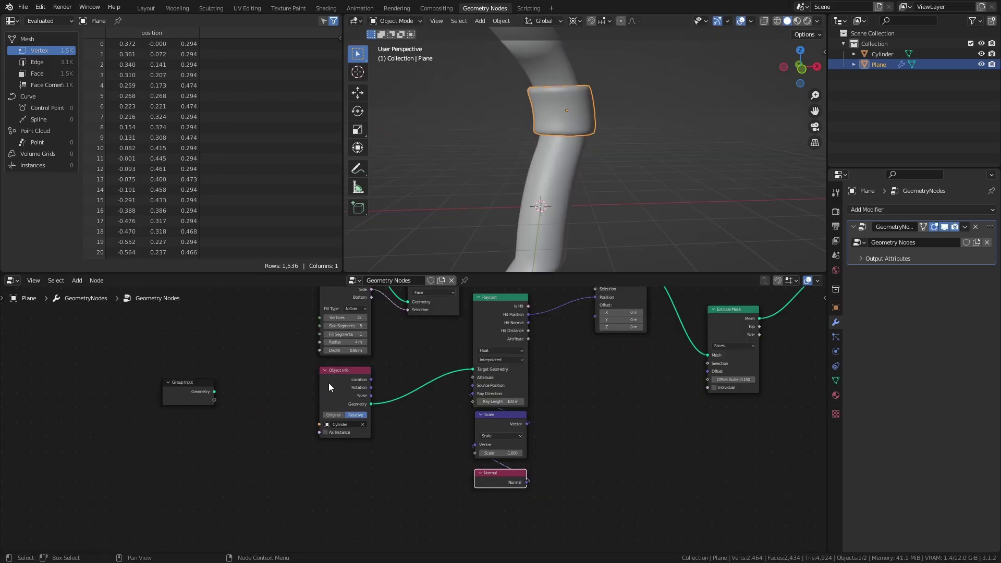
# Step: Insert a Join Geometry node between Object Info's Geometry and the Raycast node's Target Geometry
pyautogui.hotkey('shift', 'a')
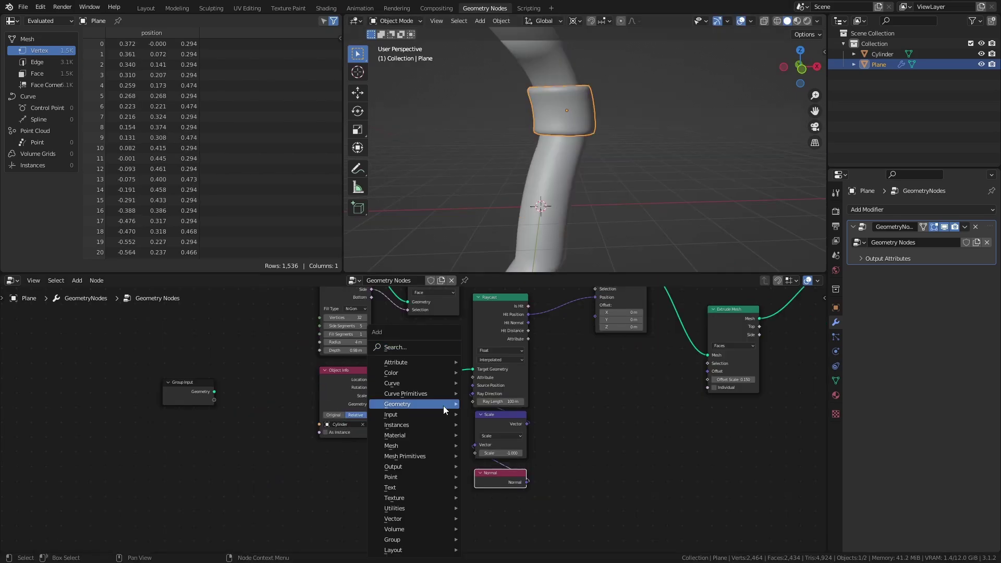
pyautogui.moveTo(429, 404)
pyautogui.click(506, 466)
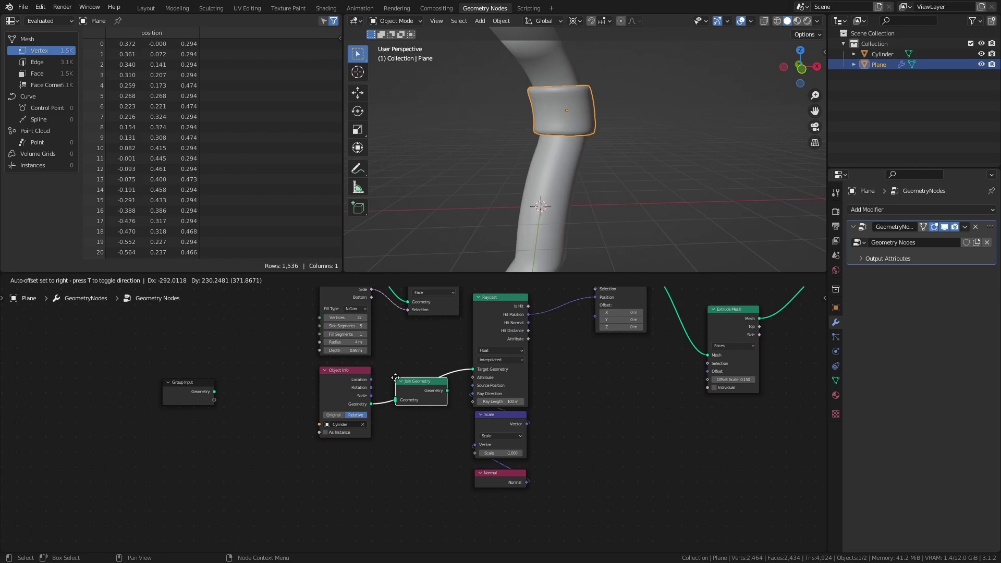
pyautogui.click(406, 379)
pyautogui.click(346, 378)
pyautogui.moveTo(346, 378); pyautogui.dragTo(346, 380)
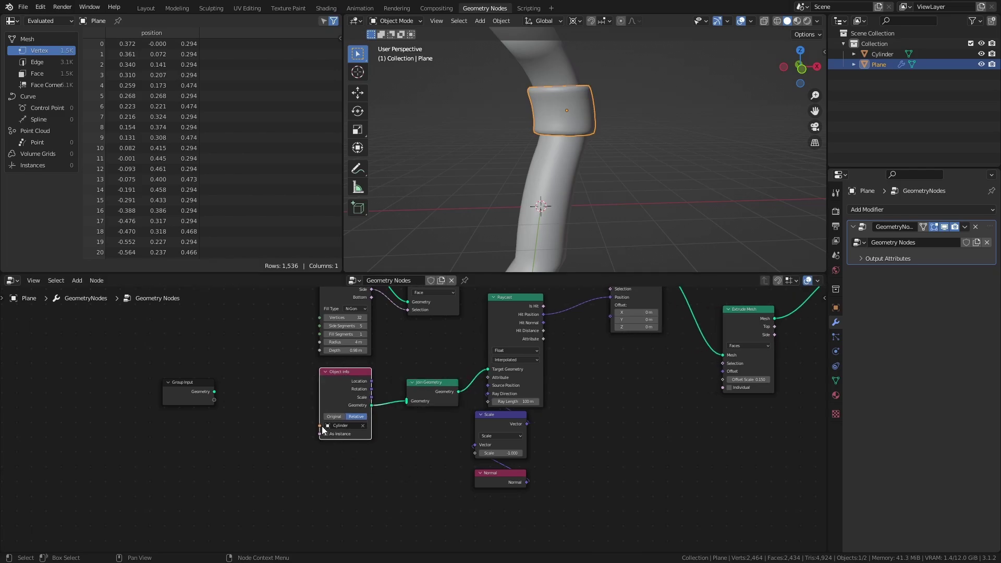
# Step: Expose Object Info's Object as a group input, and duplicate the node with its own Object input and a link to Join Geometry
pyautogui.moveTo(320, 425); pyautogui.dragTo(213, 401)
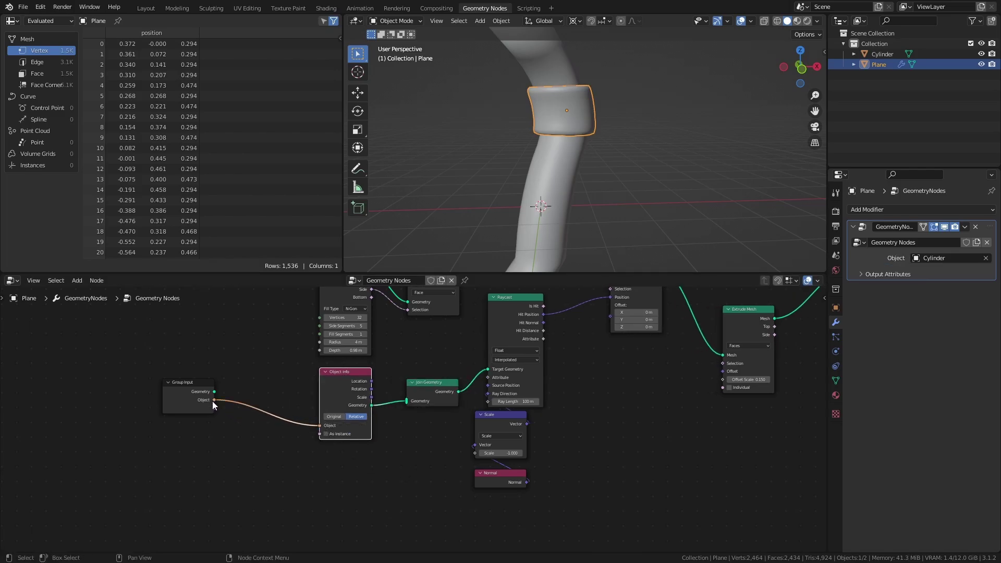
pyautogui.hotkey('shift', 'd')
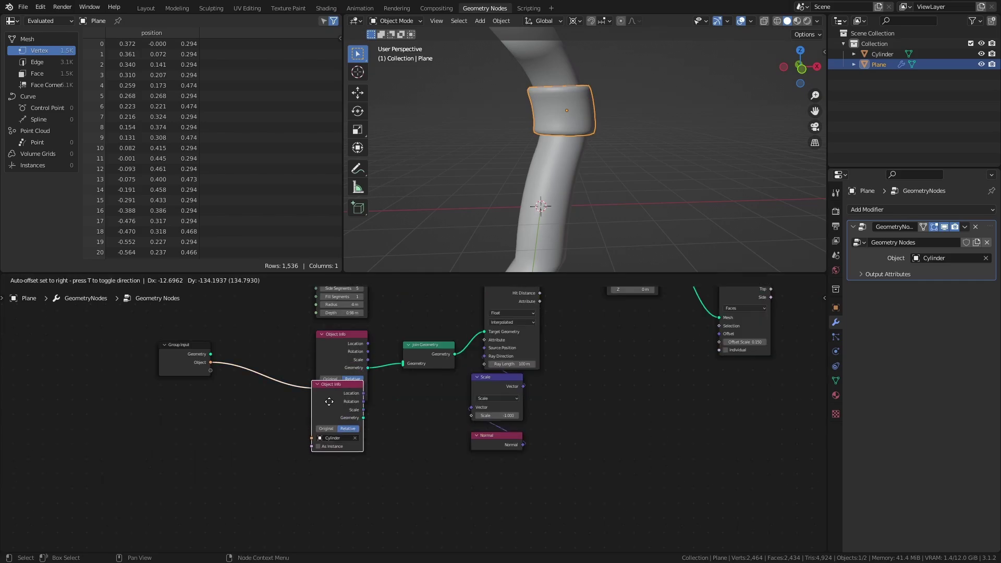
pyautogui.click(353, 436)
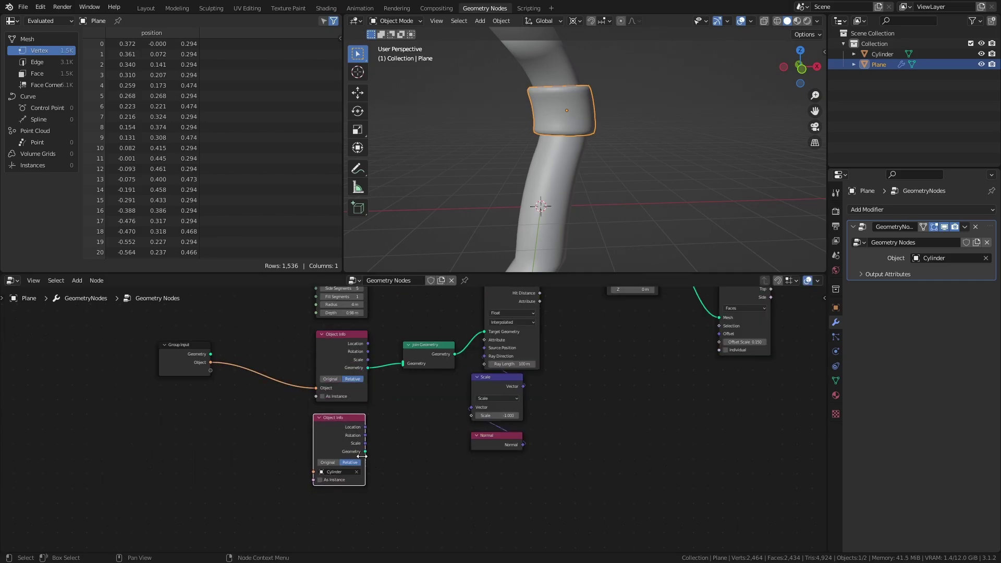
pyautogui.moveTo(366, 452); pyautogui.dragTo(402, 370)
pyautogui.moveTo(314, 471); pyautogui.dragTo(211, 370)
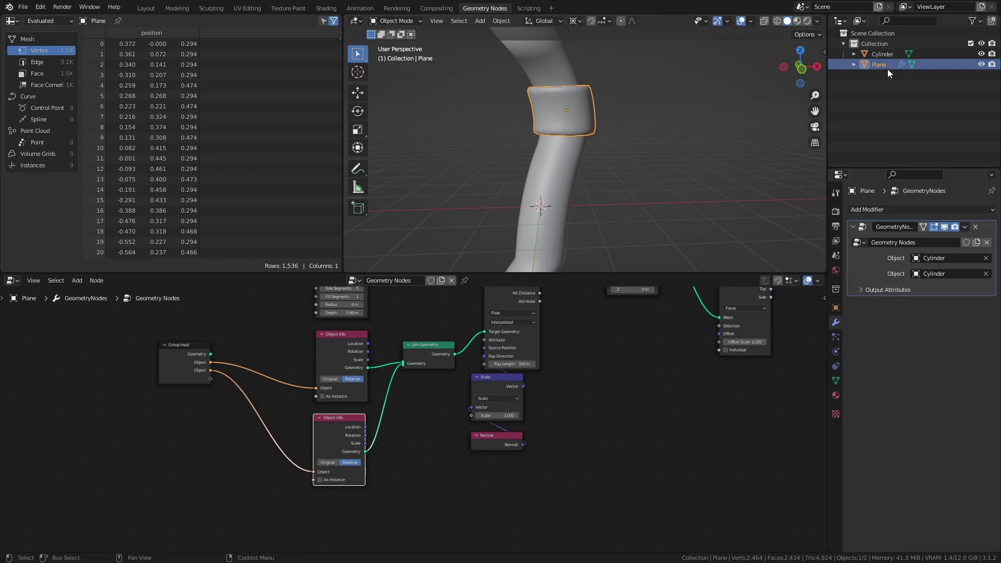
# Step: Duplicate the band, position the copy just below the original on the cylinder, and set its second Object input to Plane
pyautogui.hotkey('shift', 'd')
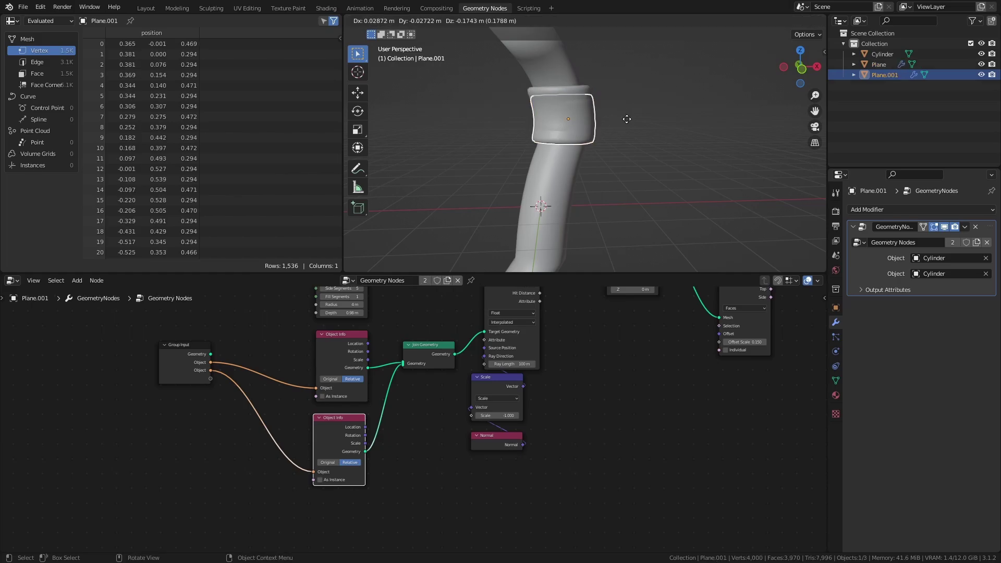
pyautogui.click(625, 132)
pyautogui.moveTo(624, 133); pyautogui.dragTo(687, 140, button='middle')
pyautogui.click(984, 274)
pyautogui.moveTo(883, 64); pyautogui.dragTo(928, 275)
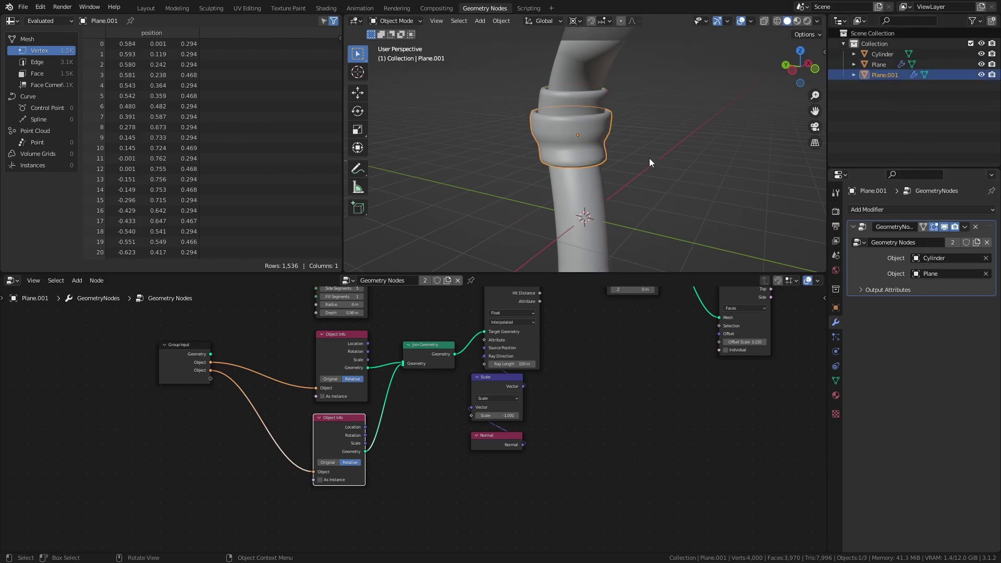
pyautogui.moveTo(650, 159); pyautogui.dragTo(628, 121, button='middle')
pyautogui.press('g')
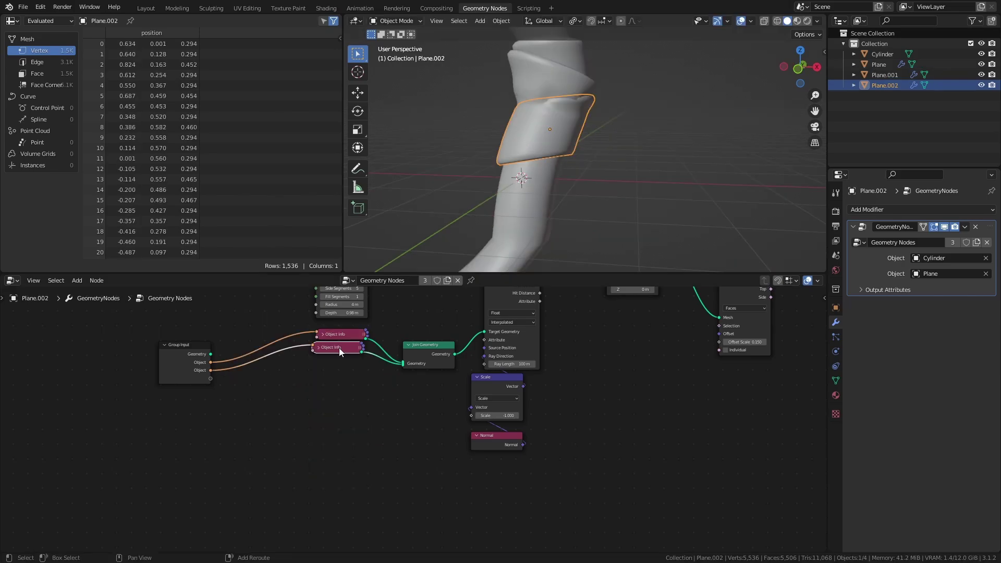
# Step: Link the third Object Info node to a new group input and Join Geometry, and set Plane.002's third Object input to Plane.001
pyautogui.moveTo(340, 349); pyautogui.dragTo(211, 378)
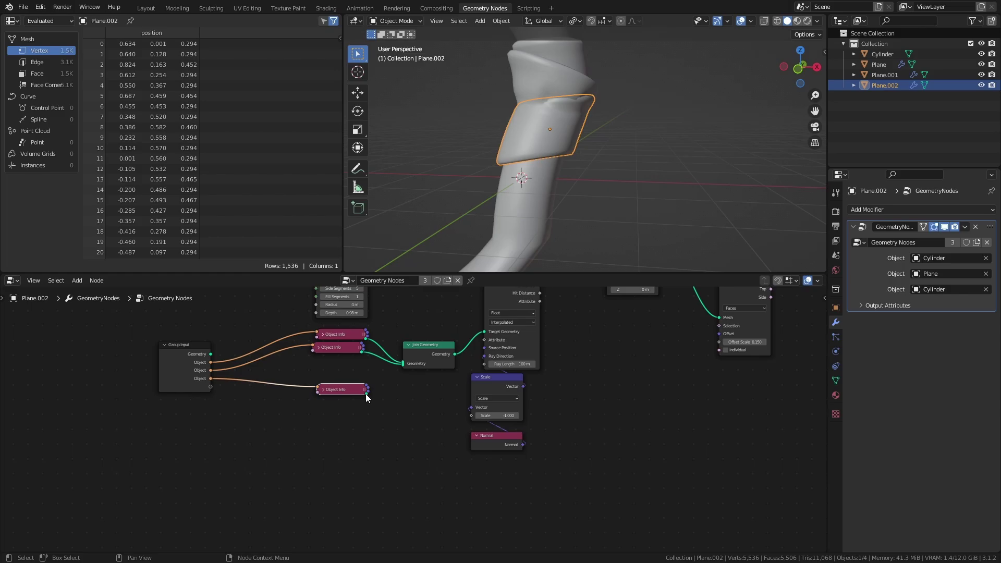
pyautogui.moveTo(366, 393); pyautogui.dragTo(404, 365)
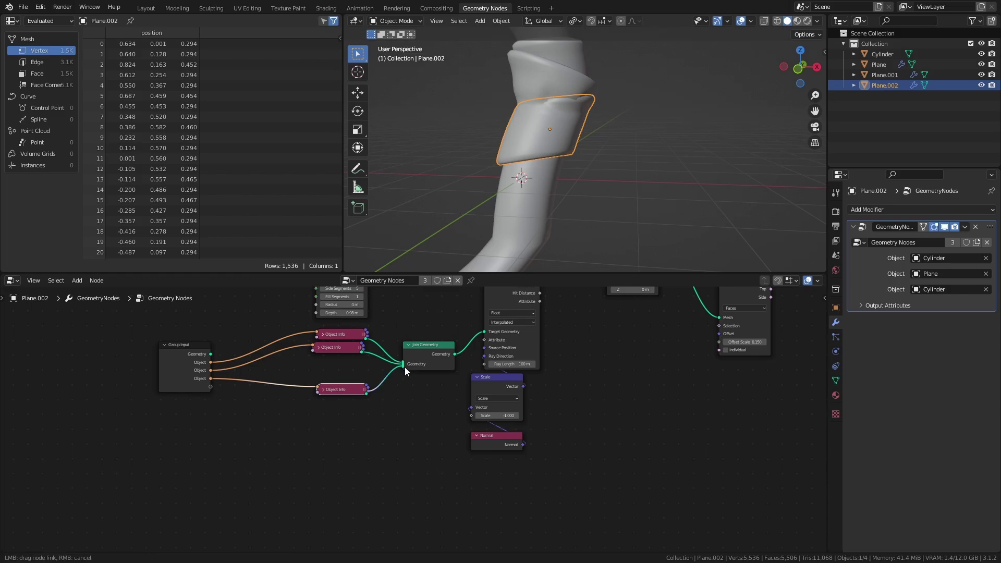
pyautogui.click(985, 290)
pyautogui.moveTo(885, 75); pyautogui.dragTo(946, 286)
pyautogui.moveTo(366, 389); pyautogui.dragTo(401, 368)
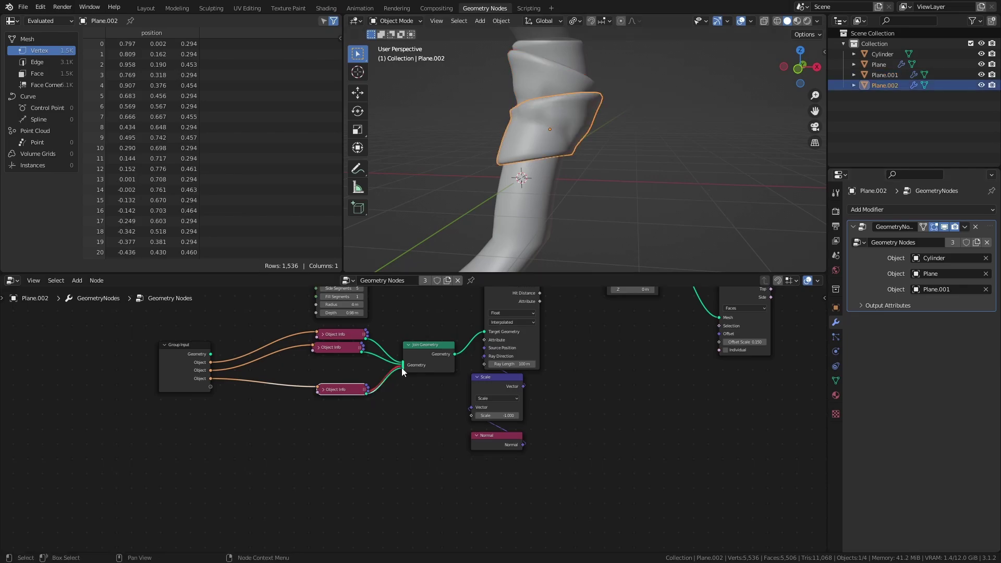
pyautogui.keyDown('ctrl'); pyautogui.moveTo(374, 373); pyautogui.dragTo(367, 398, button='right'); pyautogui.keyUp('ctrl')
pyautogui.moveTo(367, 395); pyautogui.dragTo(403, 365)
# Step: Place a further copy of the band lower along the cylinder, and inspect the layered ribbons with nothing selected
pyautogui.click(526, 194)
pyautogui.moveTo(516, 151); pyautogui.dragTo(467, 165, button='middle')
pyautogui.hotkey('alt', 'a')
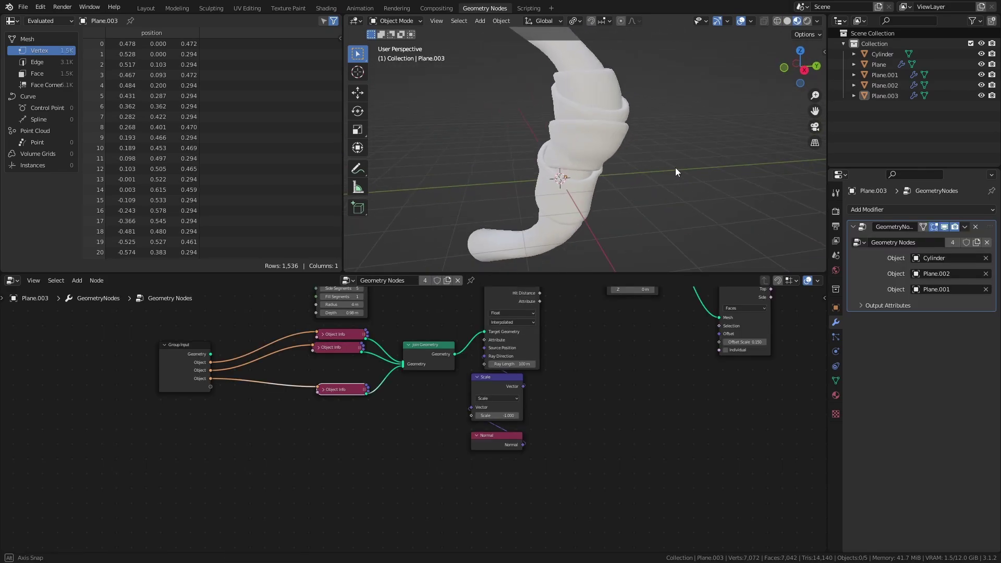
pyautogui.moveTo(674, 168); pyautogui.dragTo(502, 155, button='middle')
# Step: Create a new material on Plane.003 and name it Ribbon
pyautogui.moveTo(661, 344); pyautogui.dragTo(342, 368, button='middle')
pyautogui.moveTo(548, 333); pyautogui.dragTo(213, 438, button='middle')
pyautogui.click(836, 395)
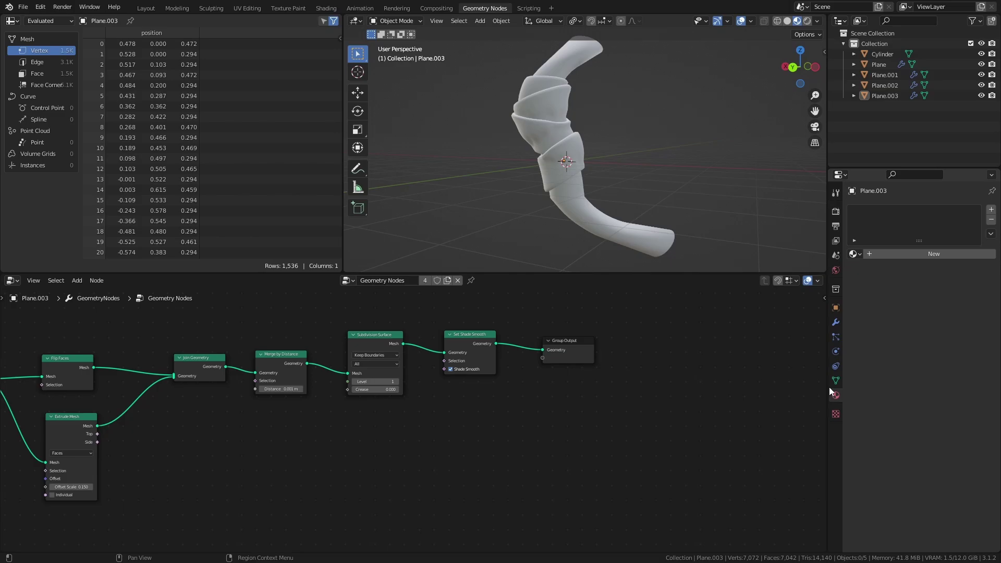
pyautogui.click(902, 255)
pyautogui.write('Ribbon')
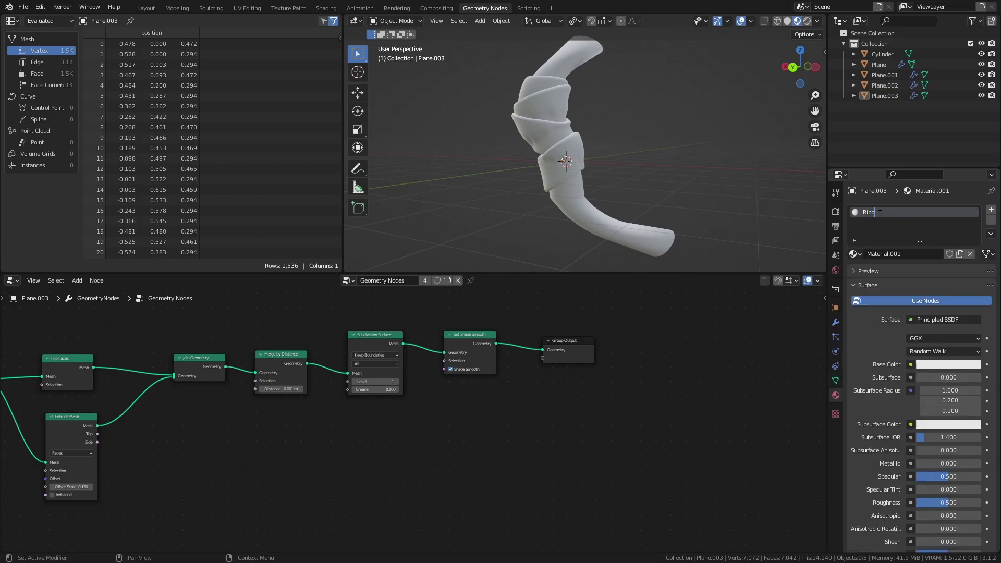
pyautogui.press('Return')
# Step: Insert a Set Material node using the Ribbon material between Set Shade Smooth and Group Output, and save the file
pyautogui.hotkey('shift', 'a')
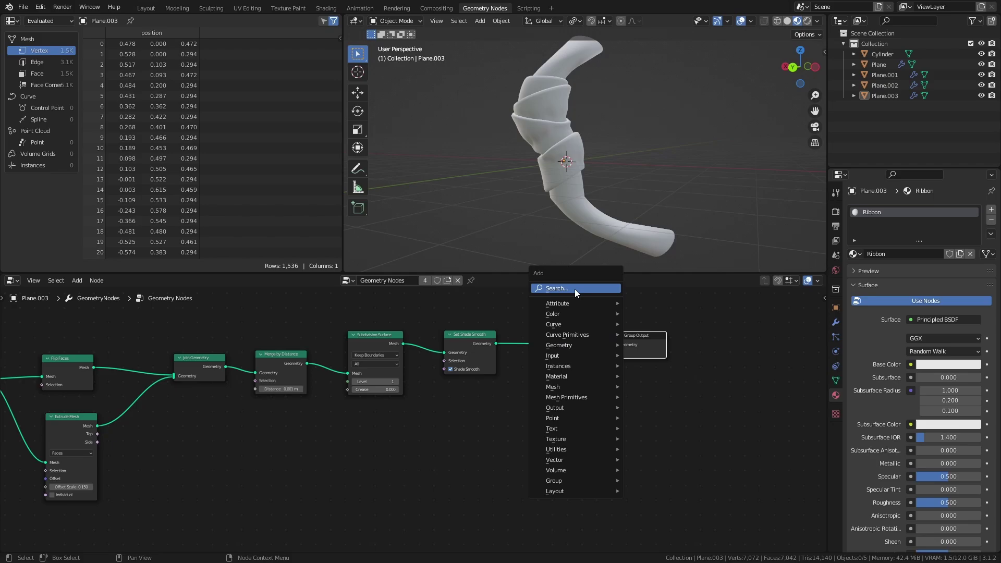
pyautogui.write('set m')
pyautogui.press('Return')
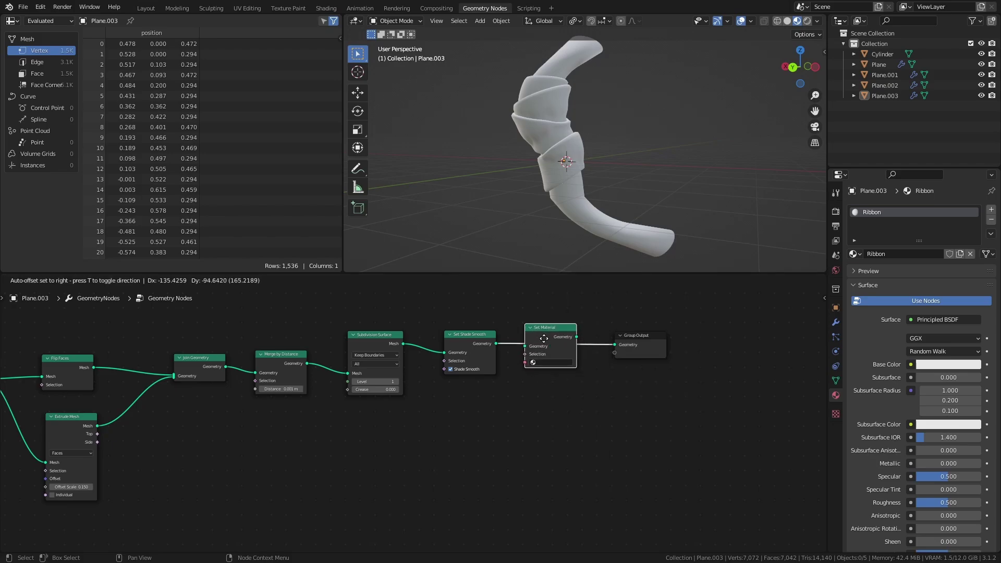
pyautogui.click(565, 342)
pyautogui.scroll(3, 648, 434)
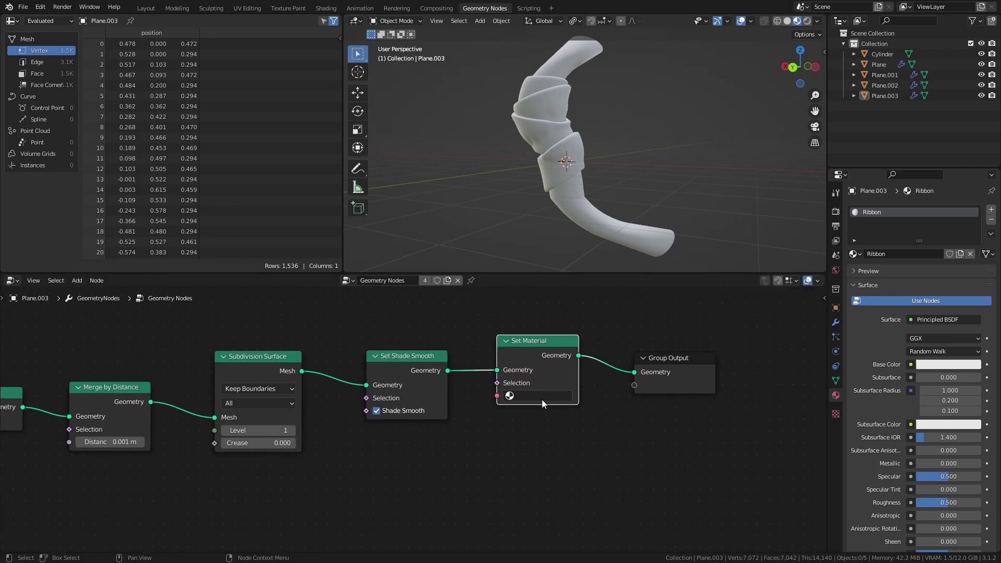
pyautogui.click(542, 397)
pyautogui.click(546, 424)
pyautogui.hotkey('ctrl', 's')
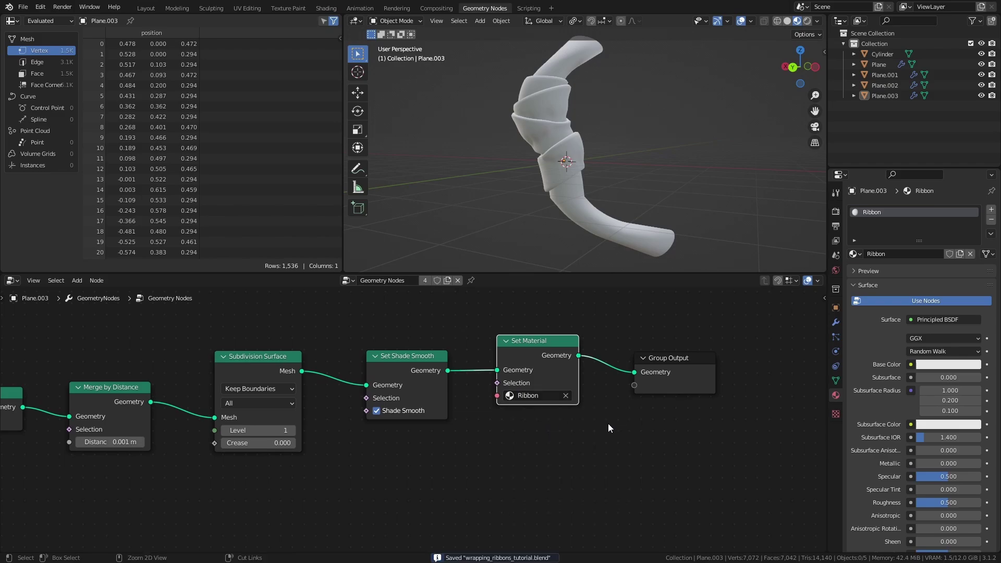
# Step: Switch to the Shading workspace and enlarge the shader node area below the 3D view
pyautogui.click(326, 8)
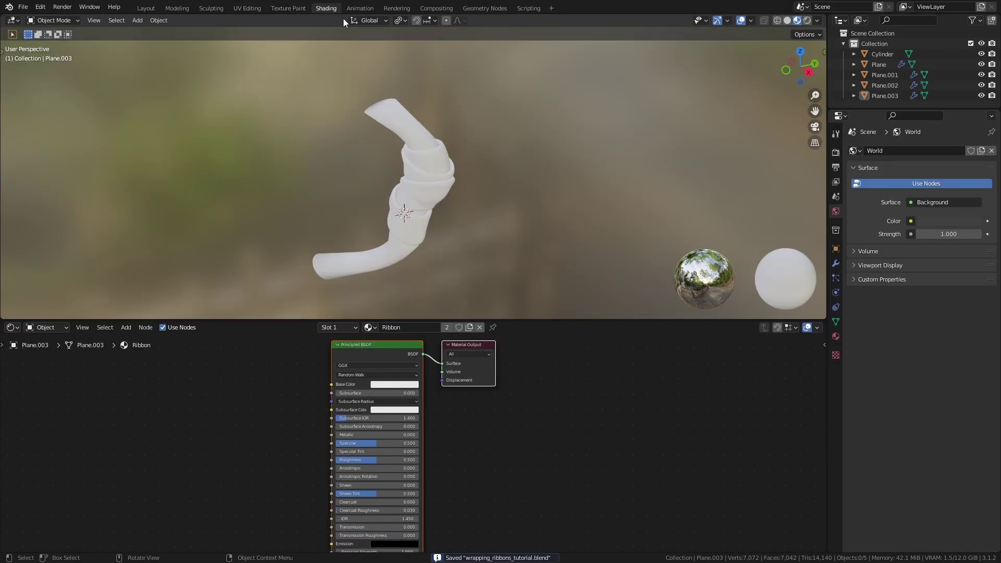
pyautogui.moveTo(525, 318); pyautogui.dragTo(531, 247)
pyautogui.moveTo(522, 206); pyautogui.dragTo(546, 172, button='middle')
pyautogui.keyDown('shift'); pyautogui.moveTo(546, 172); pyautogui.dragTo(575, 146, button='middle'); pyautogui.keyUp('shift')
pyautogui.click(260, 312)
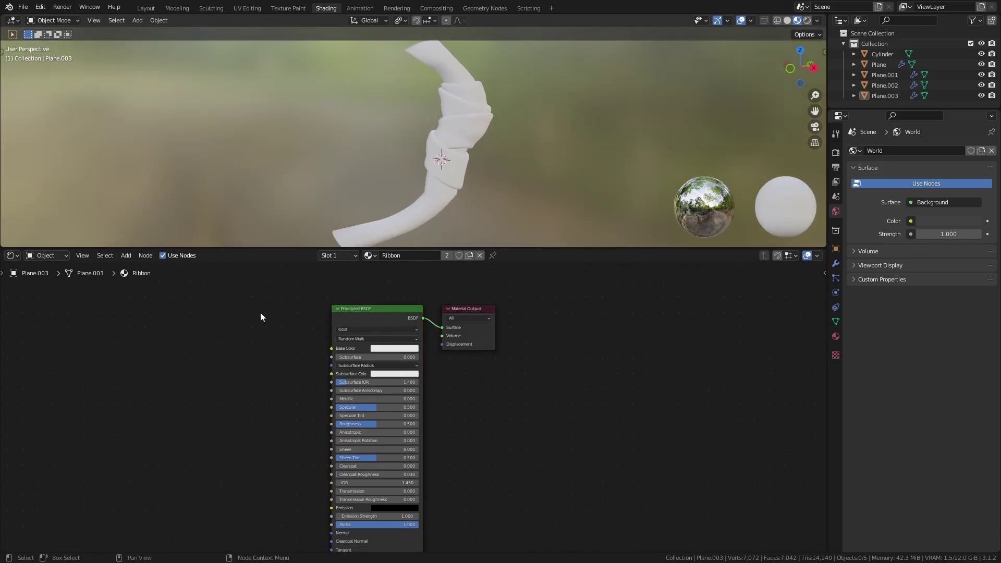
# Step: Add an Object Info node in front of the Principled BSDF in the Ribbon material
pyautogui.moveTo(235, 316); pyautogui.dragTo(355, 310, button='middle')
pyautogui.hotkey('shift', 'a')
pyautogui.write('sobje')
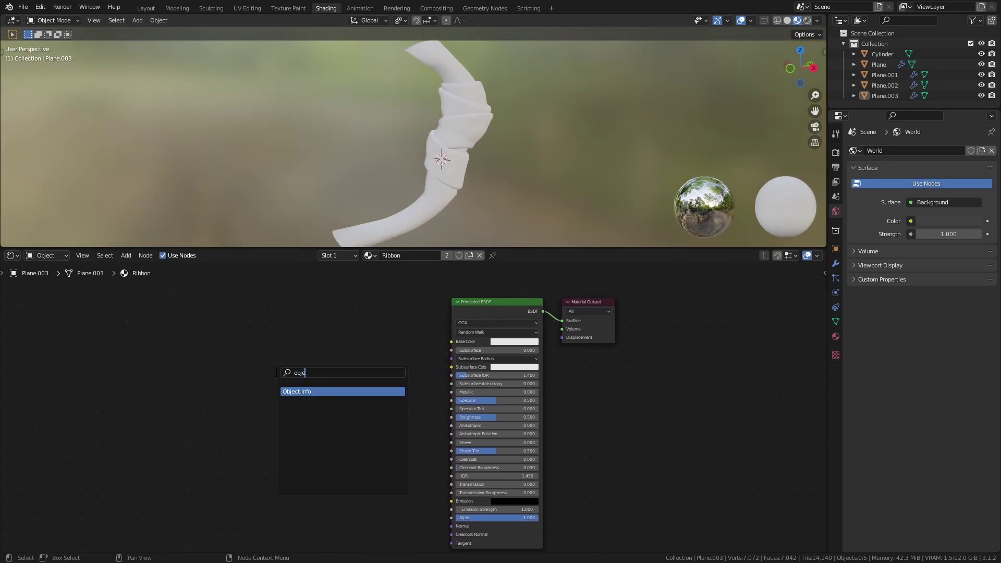
pyautogui.click(337, 390)
pyautogui.click(240, 327)
pyautogui.scroll(2, 313, 329)
# Step: Add a ColorRamp node between Object Info and Principled BSDF, and link Object Info's Random output to its Fac
pyautogui.moveTo(328, 323); pyautogui.dragTo(380, 343, button='middle')
pyautogui.hotkey('shift', 'a')
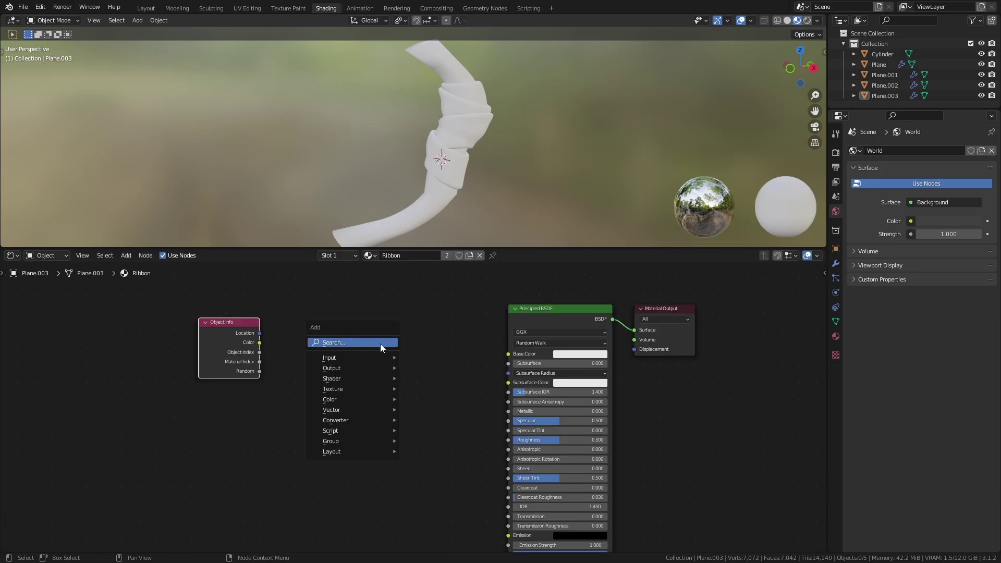
pyautogui.moveTo(355, 420)
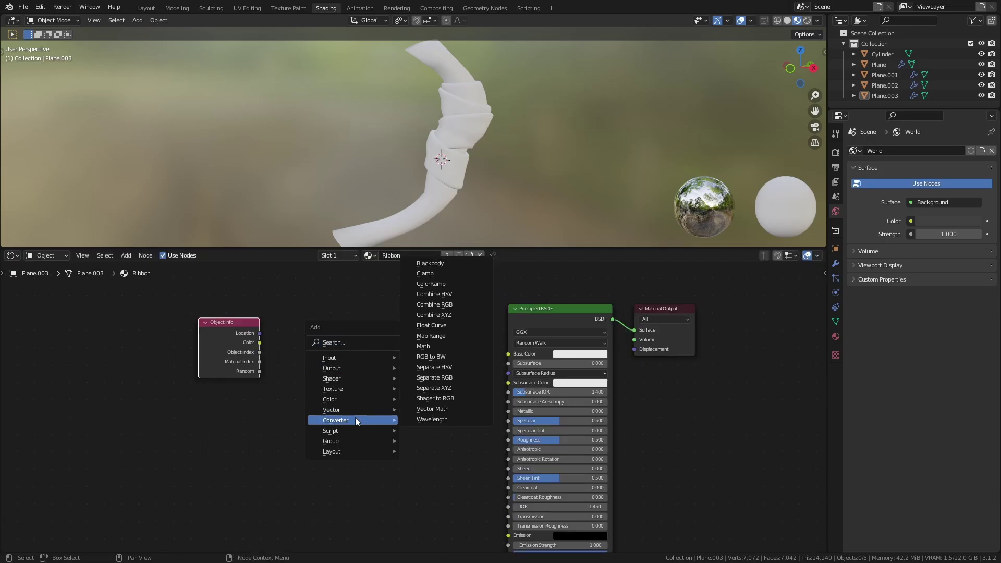
pyautogui.click(446, 283)
pyautogui.click(320, 305)
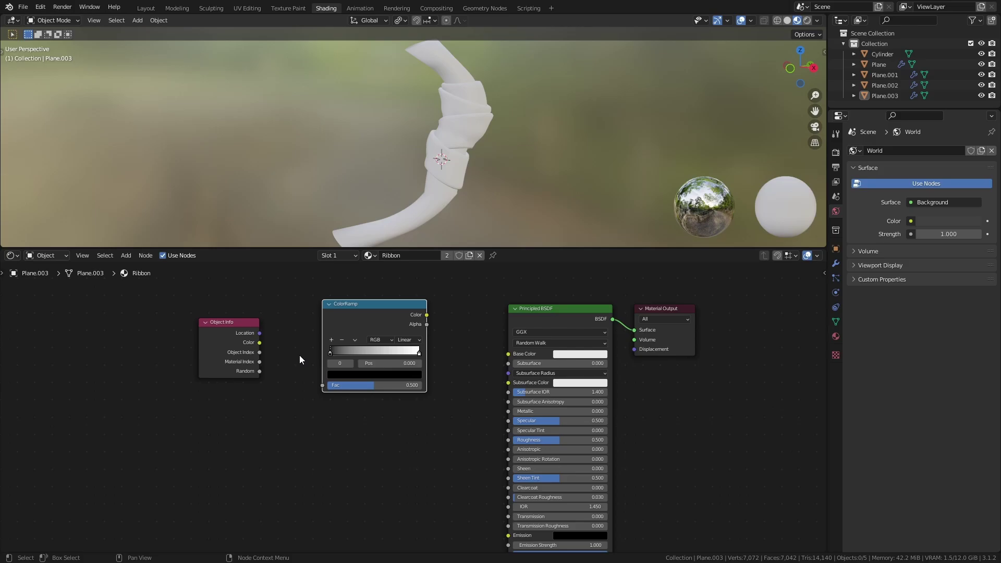
pyautogui.moveTo(260, 371); pyautogui.dragTo(324, 386)
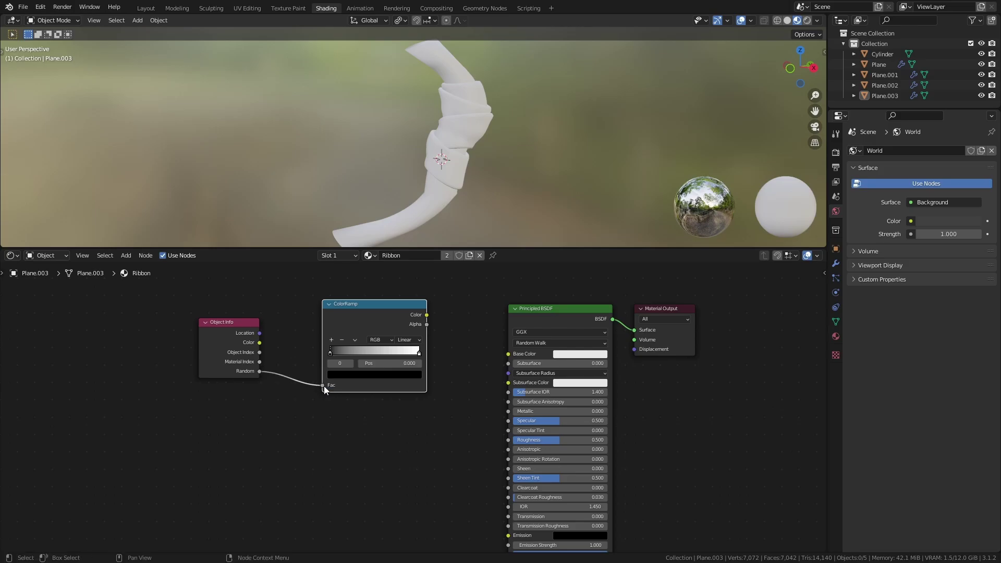
# Step: Link the ColorRamp's Color output to the Principled BSDF's Base Color and set the ramp interpolation to Constant
pyautogui.moveTo(428, 315); pyautogui.dragTo(508, 353)
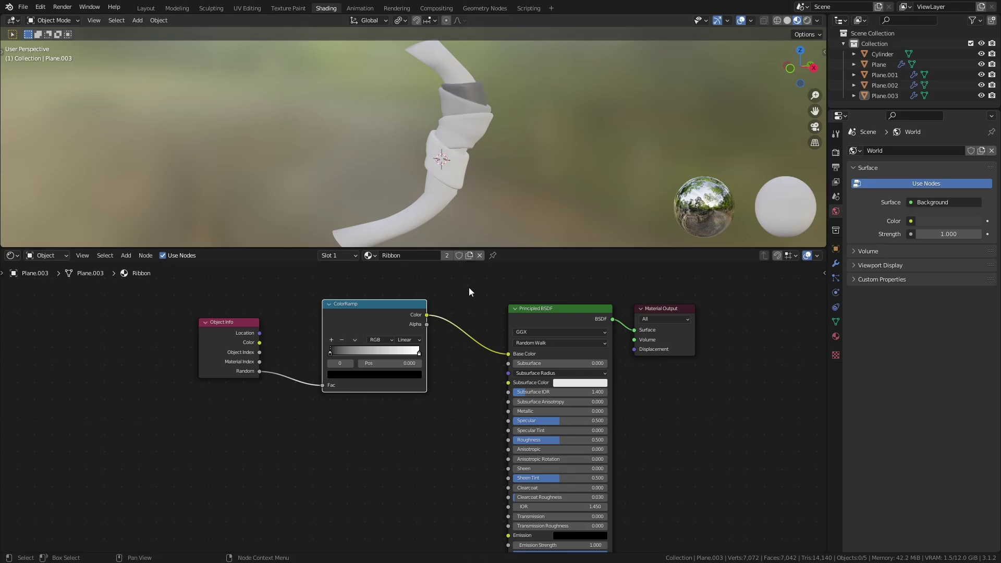
pyautogui.click(412, 340)
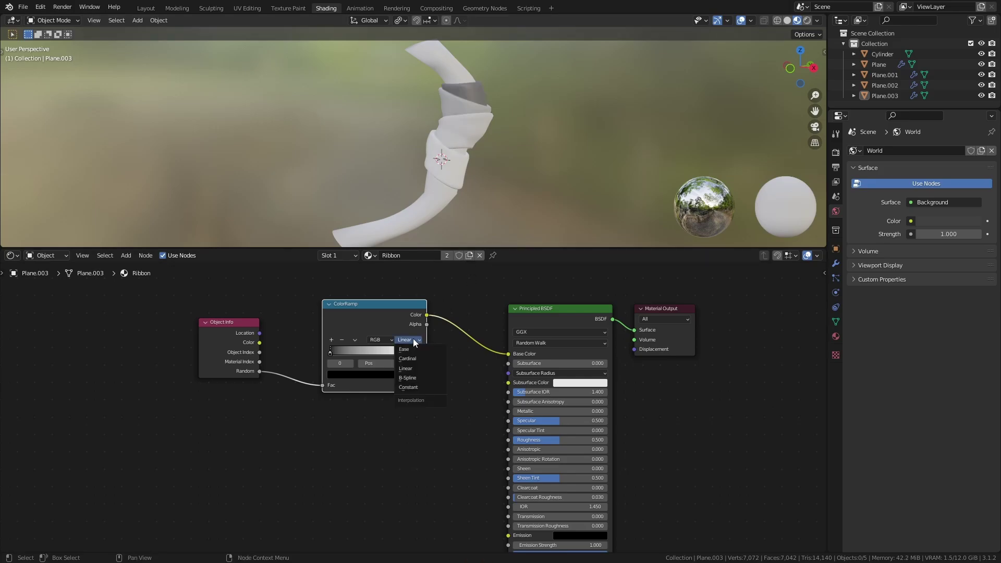
pyautogui.click(417, 386)
# Step: Add stops to the ColorRamp and color the four bands dark gray, orange, cyan and magenta
pyautogui.click(331, 339)
pyautogui.click(331, 339)
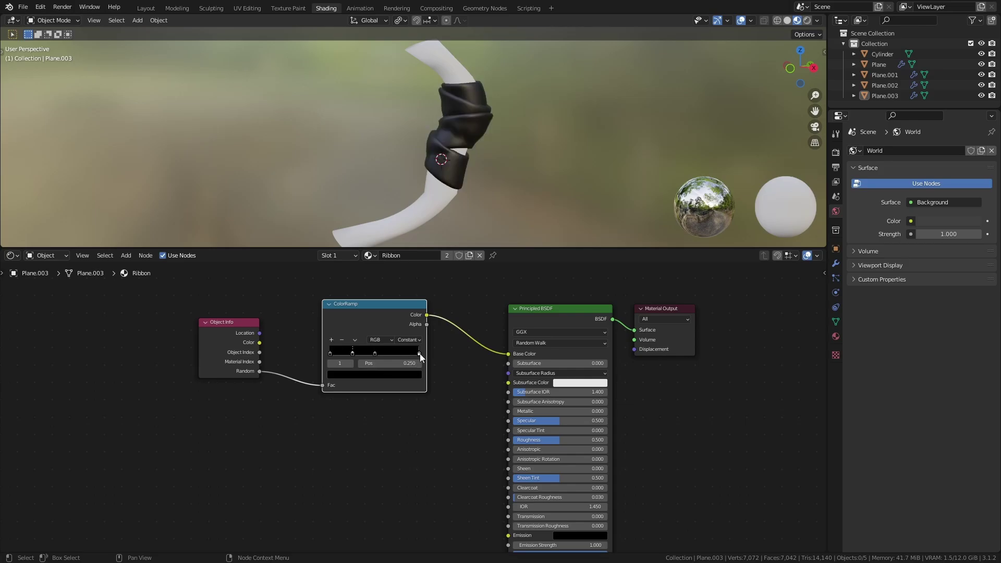
pyautogui.moveTo(420, 353); pyautogui.dragTo(383, 354)
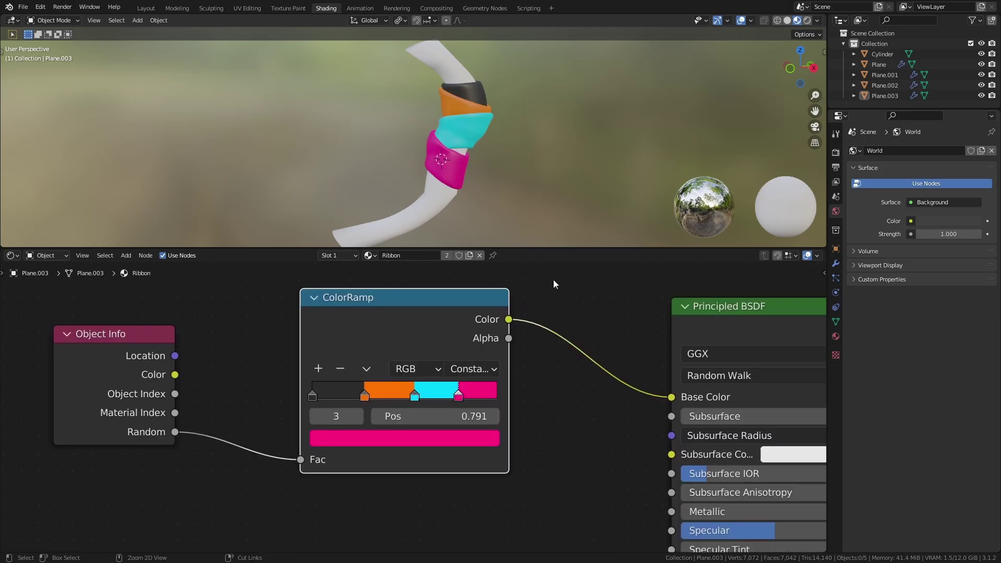
# Step: Move the magenta ribbon slightly along the curved cylinder
pyautogui.moveTo(527, 225); pyautogui.dragTo(392, 143, button='middle')
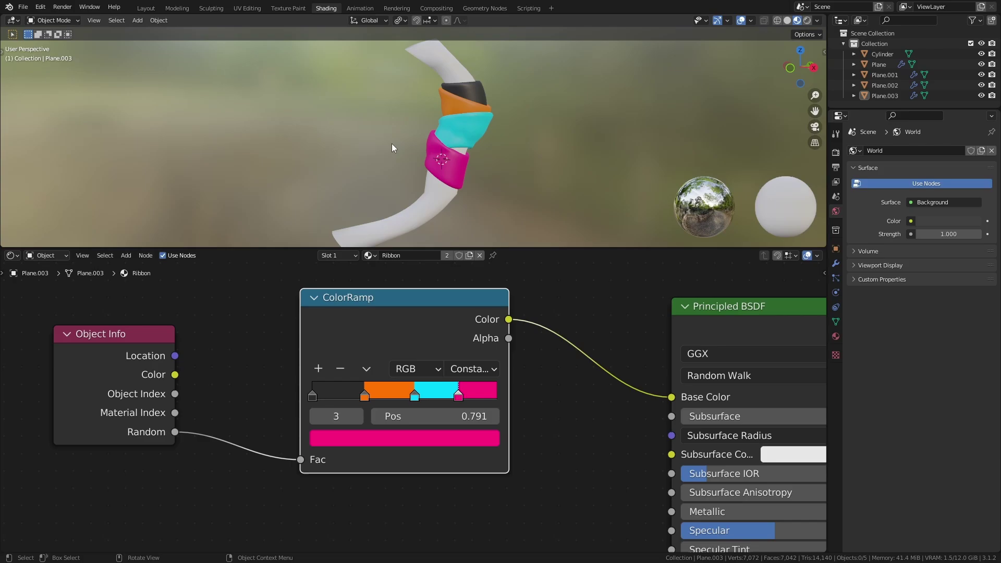
pyautogui.click(444, 153)
pyautogui.press('g')
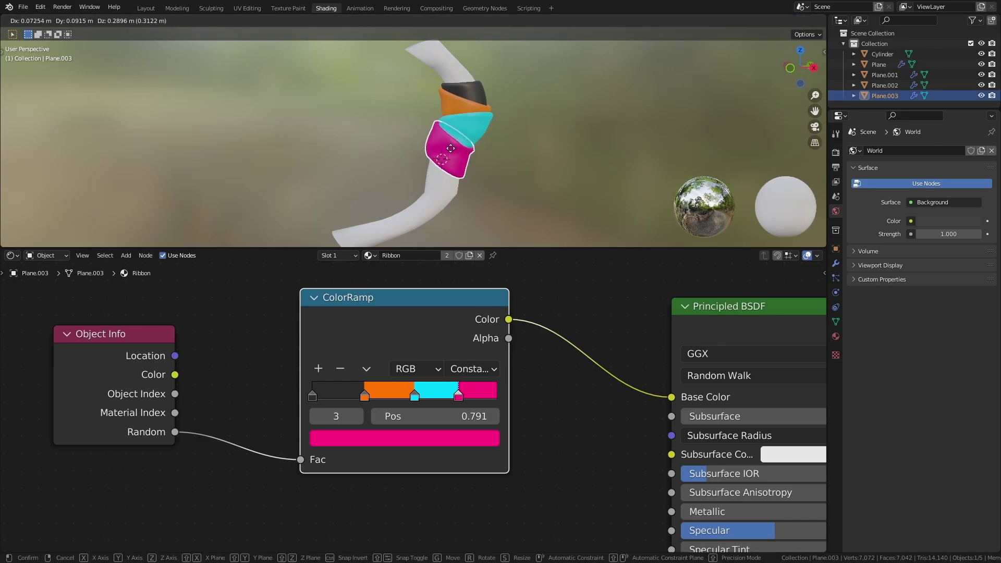
pyautogui.click(449, 151)
pyautogui.click(567, 164)
# Step: Add a Noise Texture node below the Object Info and ColorRamp nodes in the Ribbon material
pyautogui.moveTo(505, 169); pyautogui.dragTo(350, 152, button='middle')
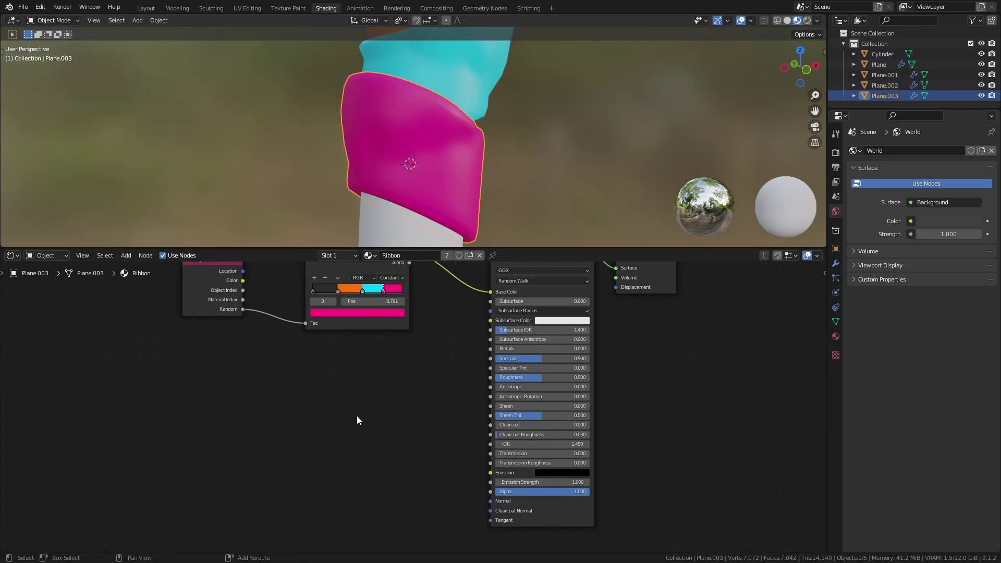
pyautogui.hotkey('shift', 'a')
pyautogui.moveTo(336, 383)
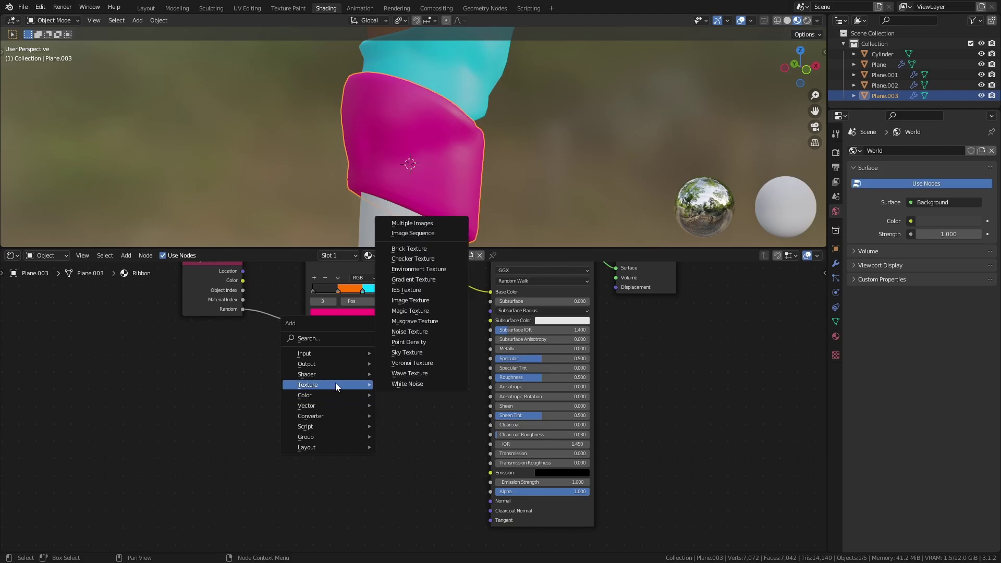
pyautogui.click(424, 348)
pyautogui.click(235, 385)
# Step: Add a Bump node between the Noise Texture and the Principled BSDF
pyautogui.hotkey('shift', 'a')
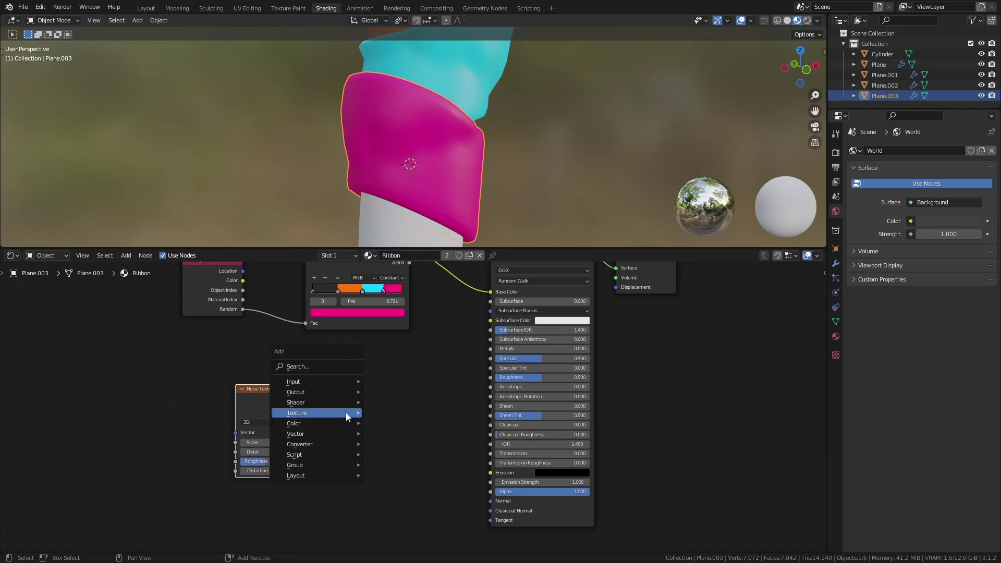
pyautogui.moveTo(325, 440)
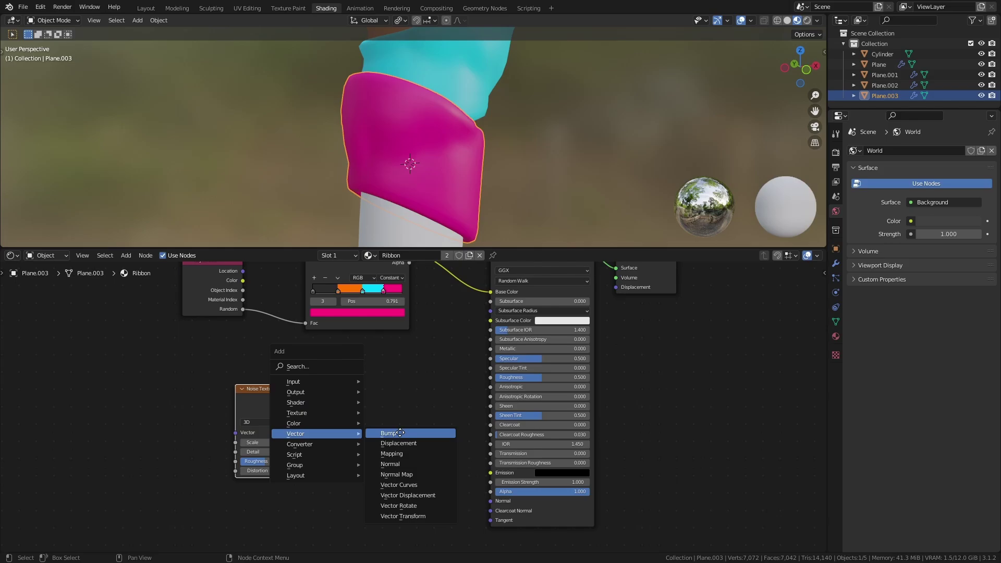
pyautogui.click(391, 433)
pyautogui.click(386, 427)
pyautogui.moveTo(371, 434); pyautogui.dragTo(379, 398, button='middle')
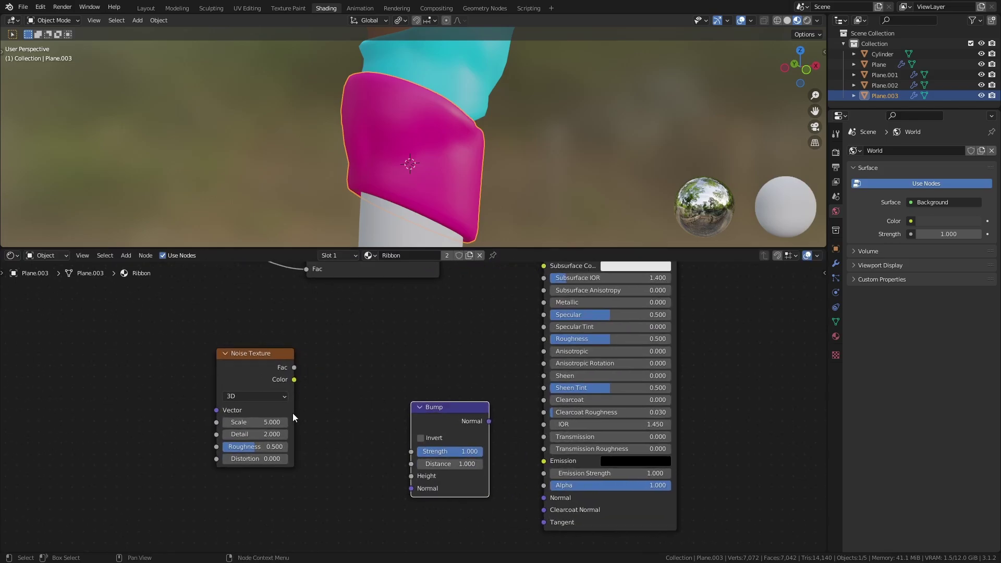
# Step: Set the Noise Texture's Scale to 0.3, Detail to 15 and Roughness to 0.8
pyautogui.click(261, 422)
pyautogui.write('0.3')
pyautogui.press('Return')
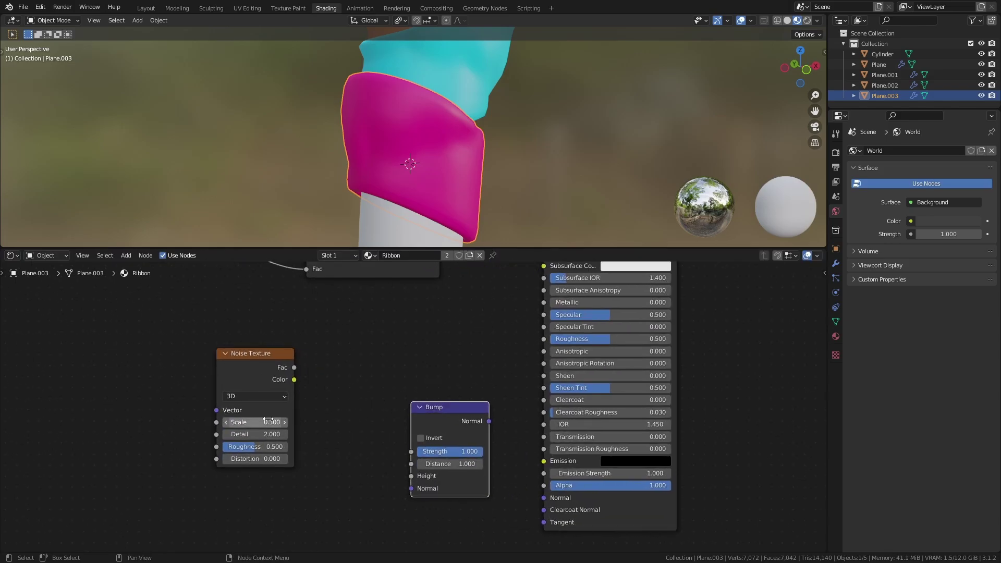
pyautogui.click(261, 434)
pyautogui.write('14.9')
pyautogui.press('Return')
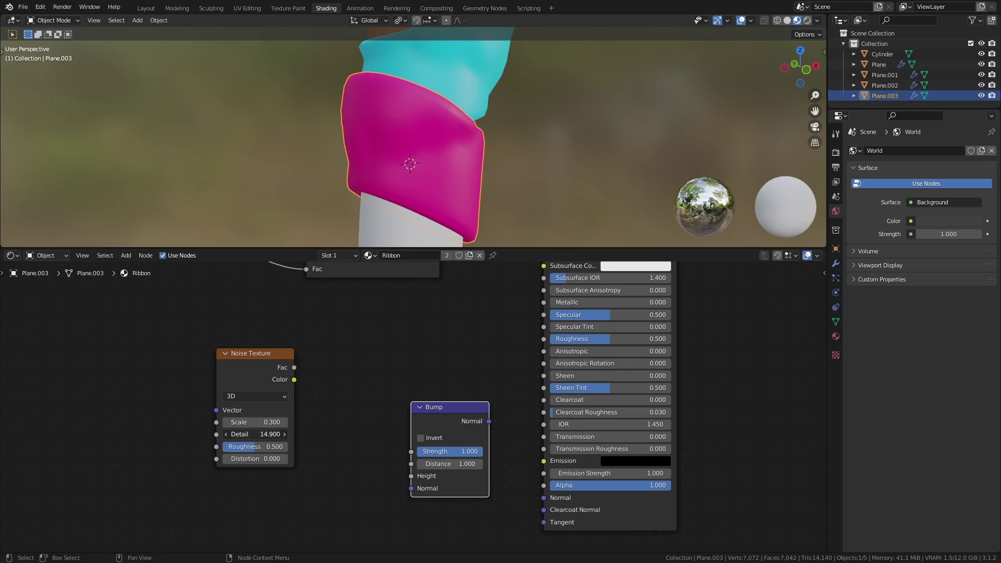
pyautogui.moveTo(238, 433); pyautogui.dragTo(253, 433)
pyautogui.click(266, 446)
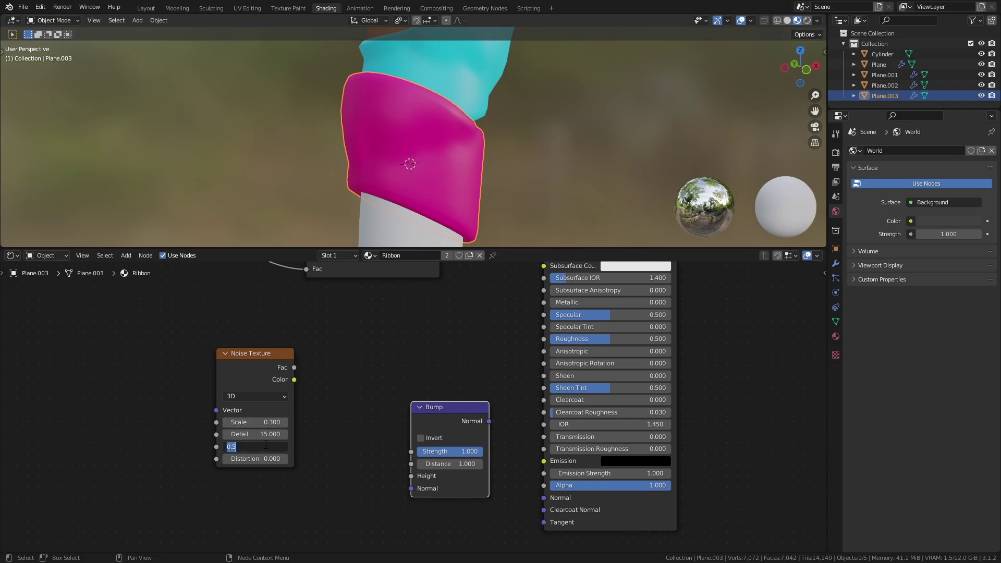
pyautogui.write('0.8')
pyautogui.press('Return')
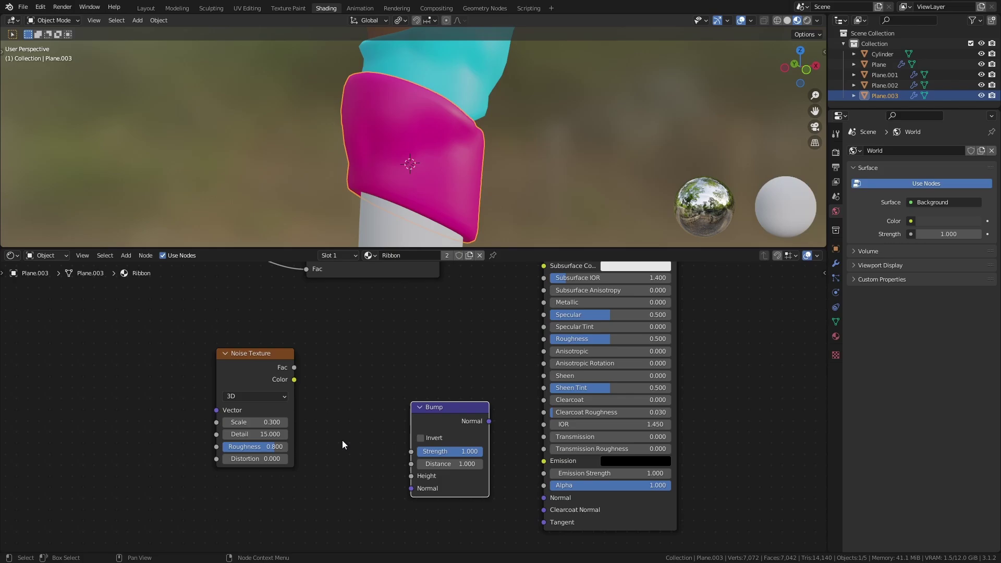
# Step: Set the Bump Strength to 0.25 and connect Noise Texture's Fac through the Bump's Height to the Principled BSDF's Normal
pyautogui.click(442, 451)
pyautogui.write('0.25')
pyautogui.press('Return')
pyautogui.moveTo(295, 367); pyautogui.dragTo(412, 475)
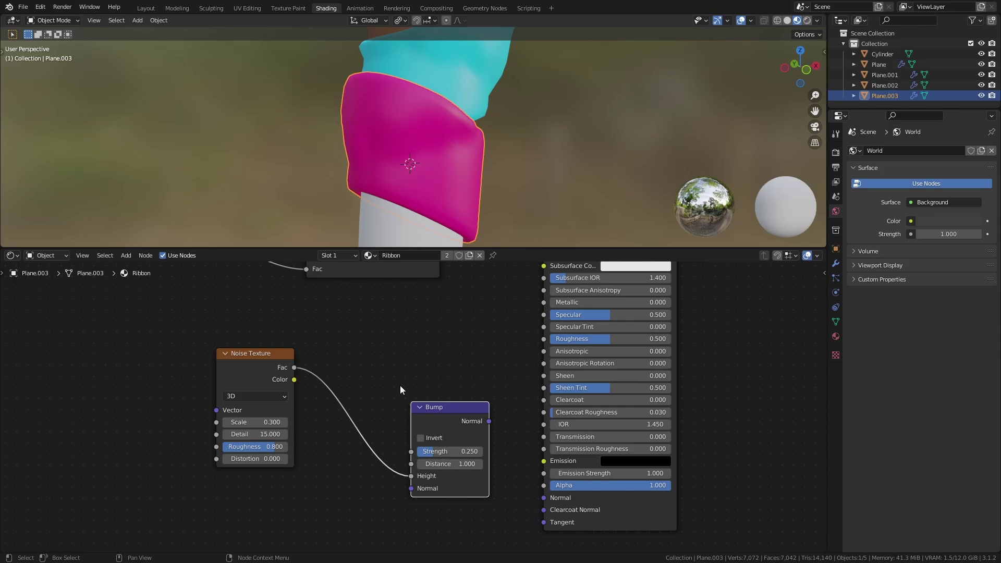
pyautogui.moveTo(399, 386); pyautogui.dragTo(330, 382, button='middle')
pyautogui.moveTo(413, 409); pyautogui.dragTo(459, 483)
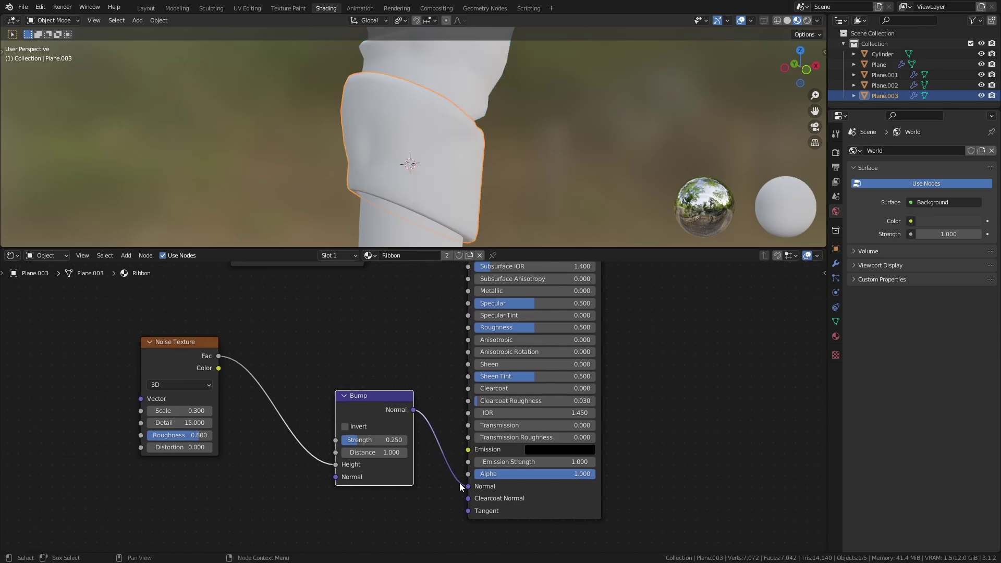
pyautogui.moveTo(430, 164); pyautogui.dragTo(451, 204, button='middle')
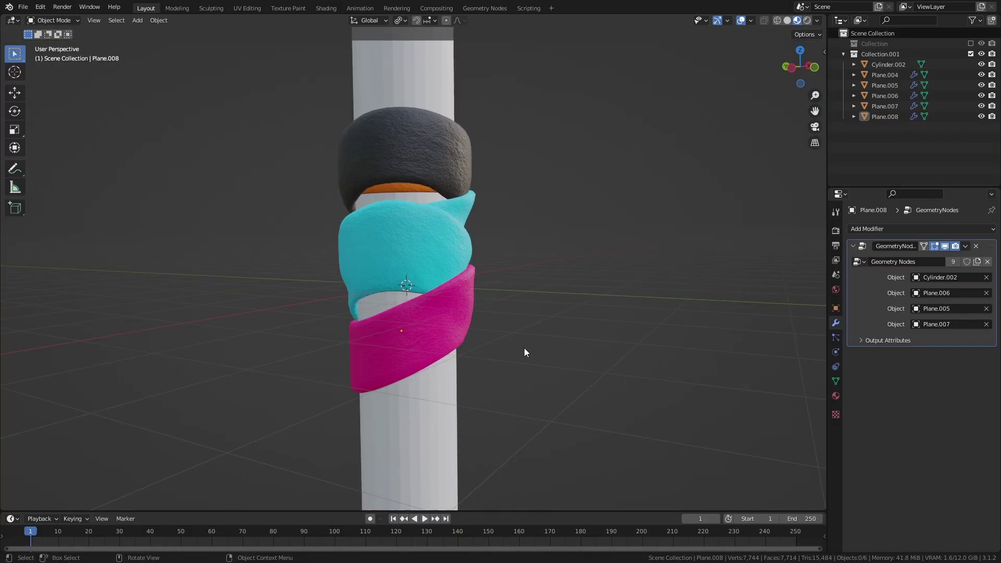
# Step: Move the magenta ribbon Plane.008 around on the straight cylinder to try out its wrapping
pyautogui.click(414, 326)
pyautogui.press('g')
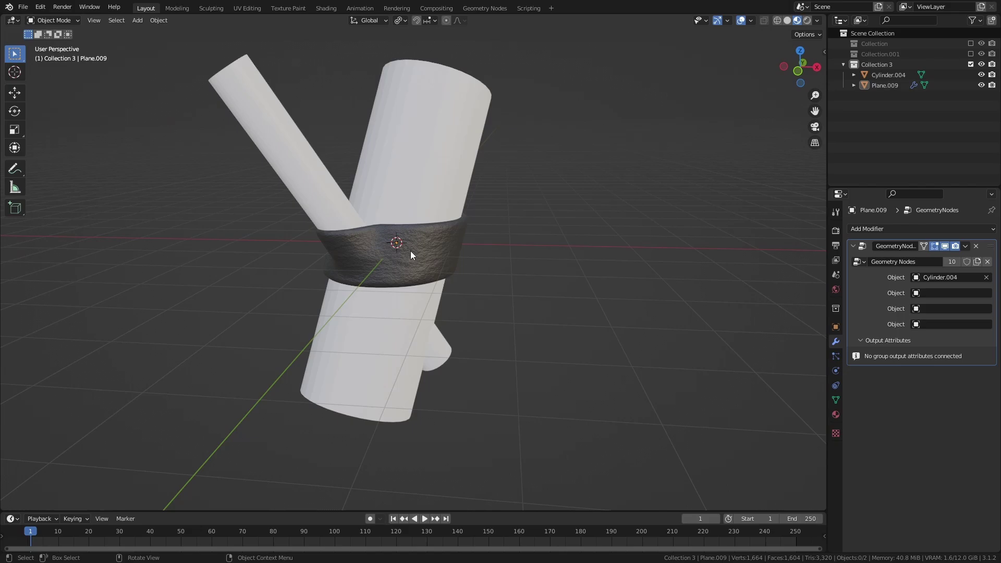
pyautogui.click(411, 254)
# Step: Move the black ribbon Plane.009 vertically and sideways along the branched cylinder, and start scaling it
pyautogui.moveTo(411, 255)
pyautogui.mouseDown(button='middle')
pyautogui.moveTo(434, 270)
pyautogui.moveTo(428, 261)
pyautogui.mouseUp(button='middle')
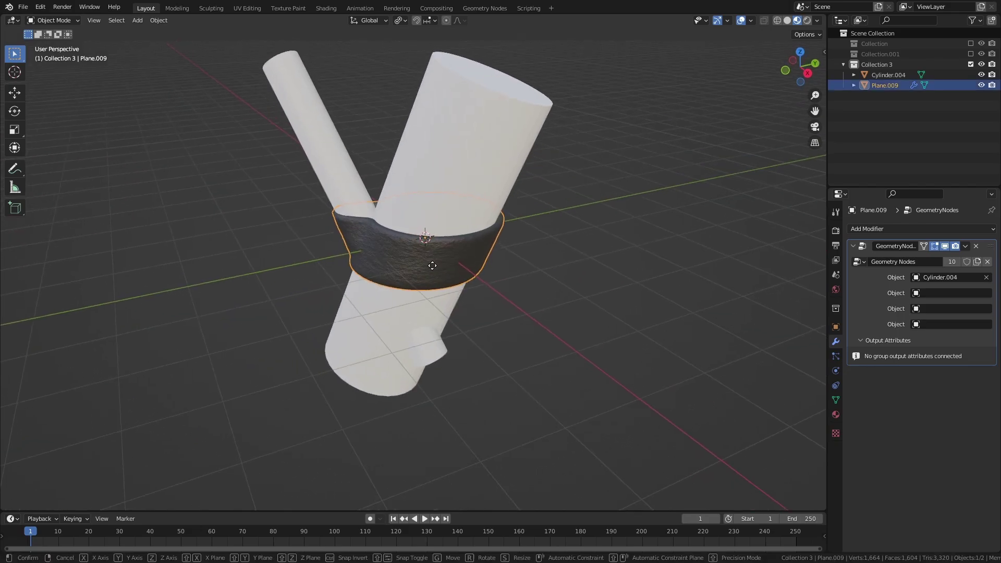
pyautogui.press('g')
pyautogui.press('z')
pyautogui.click(426, 209)
pyautogui.moveTo(427, 208)
pyautogui.mouseDown(button='middle')
pyautogui.moveTo(527, 214)
pyautogui.moveTo(585, 201)
pyautogui.moveTo(471, 186)
pyautogui.moveTo(443, 208)
pyautogui.mouseUp(button='middle')
pyautogui.press('g')
pyautogui.click(495, 187)
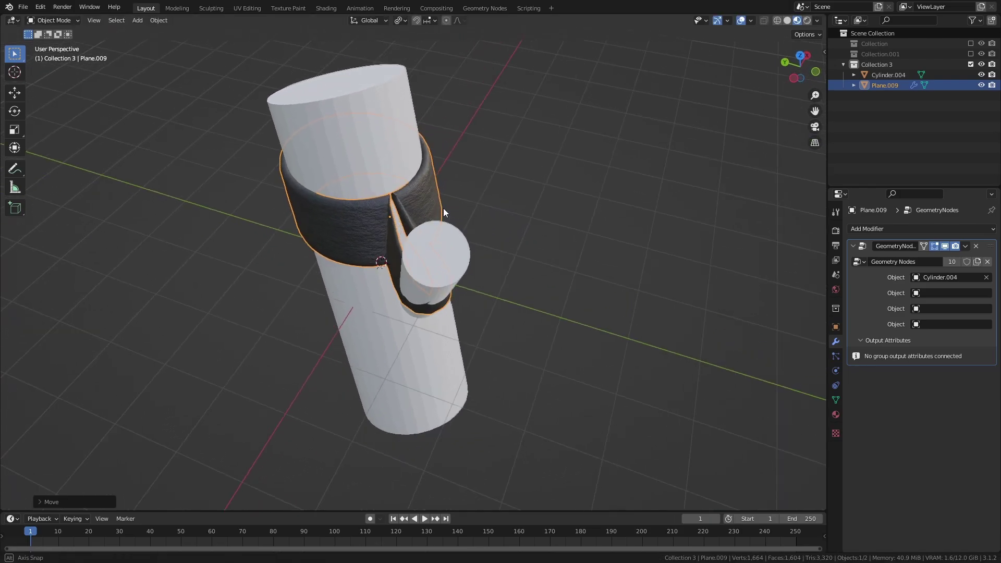
pyautogui.press('s')
# Step: Assign Plane.009 as the second Object input in the Geometry Nodes modifier of the cyan arm ribbon Plane.010
pyautogui.moveTo(884, 85); pyautogui.dragTo(944, 295)
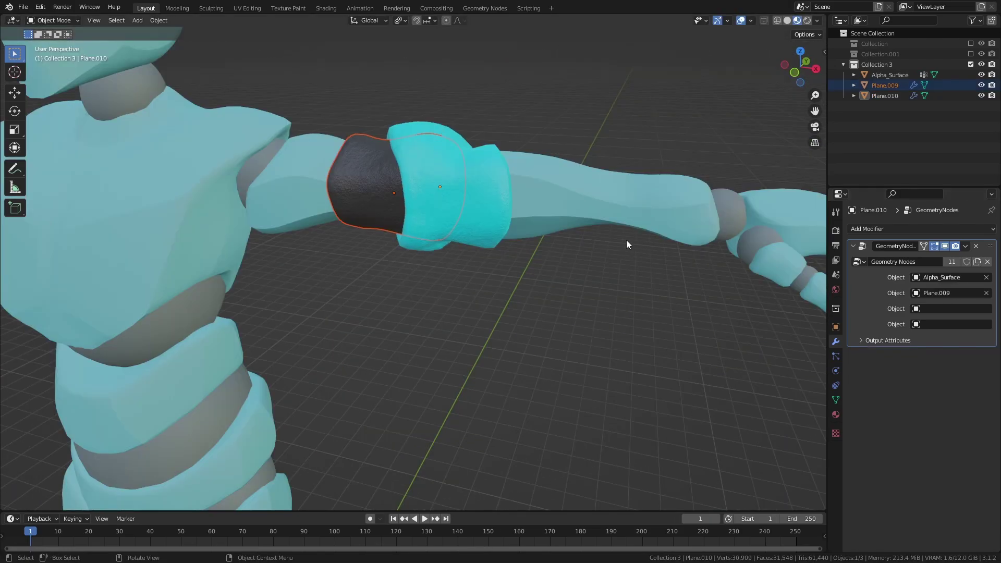
pyautogui.moveTo(488, 164); pyautogui.dragTo(416, 189, button='middle')
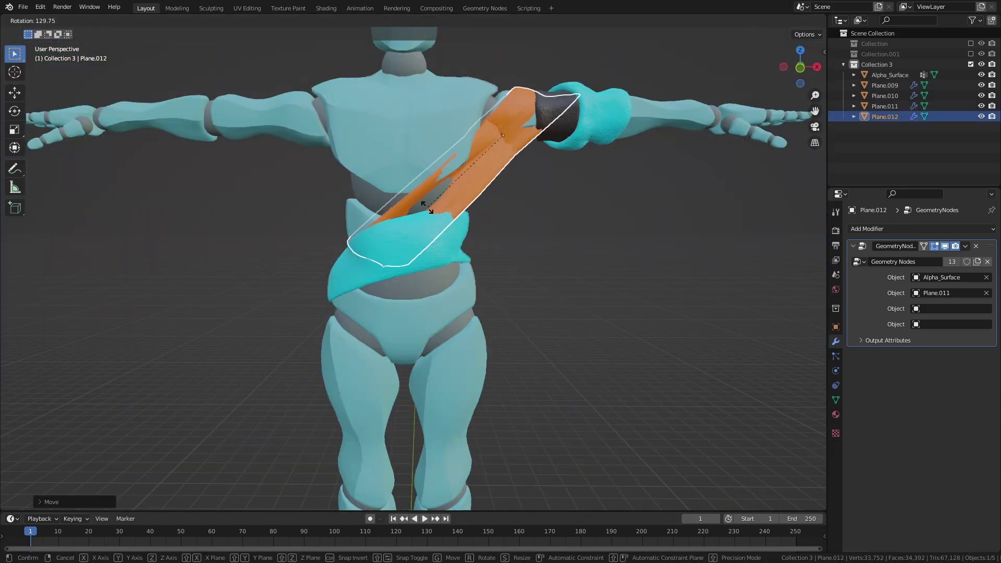
# Step: Rotate the orange ribbon Plane.012 and reposition it diagonally across the mannequin's torso
pyautogui.click(423, 204)
pyautogui.press('g')
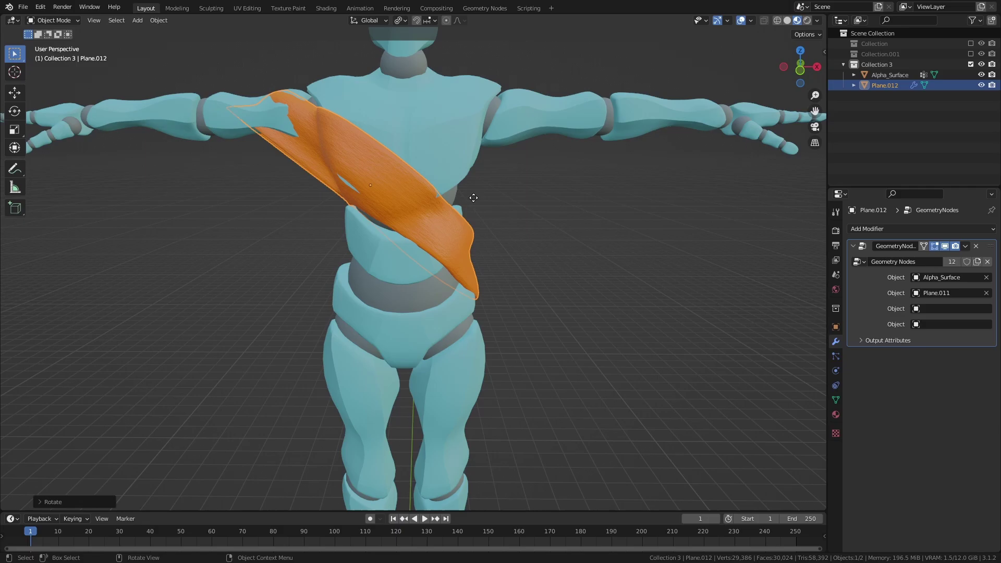
pyautogui.click(445, 171)
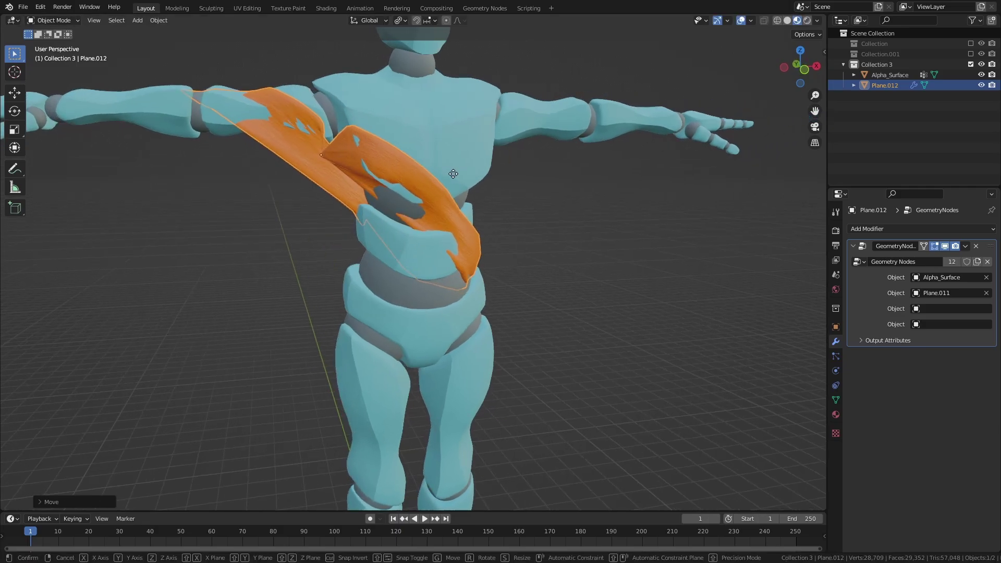
pyautogui.press('g')
pyautogui.click(479, 175)
pyautogui.scroll(-3, 478, 182)
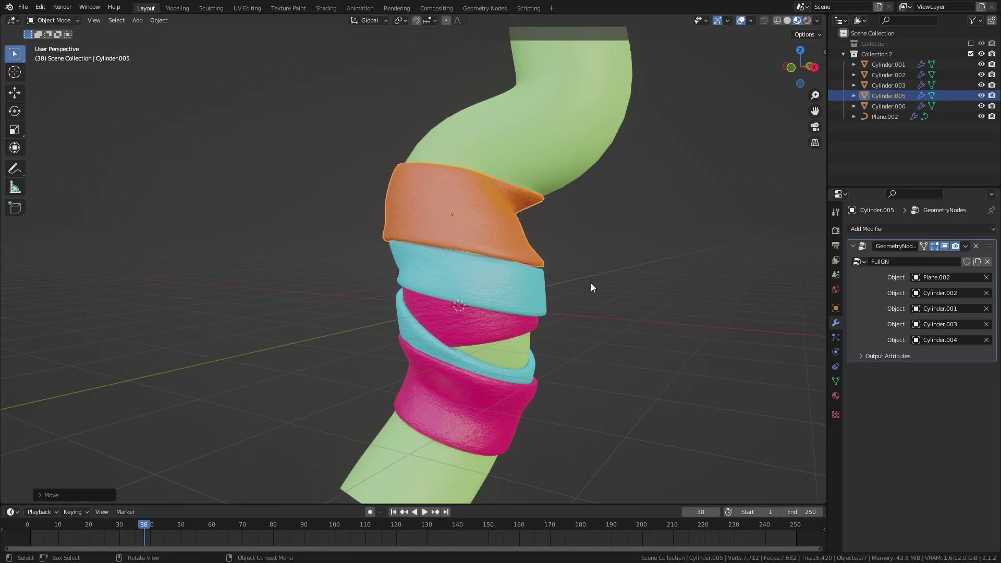
# Step: Rotate the orange ribbon on the green curved tube and move it down over the cyan and magenta bands
pyautogui.moveTo(591, 284); pyautogui.dragTo(498, 282, button='middle')
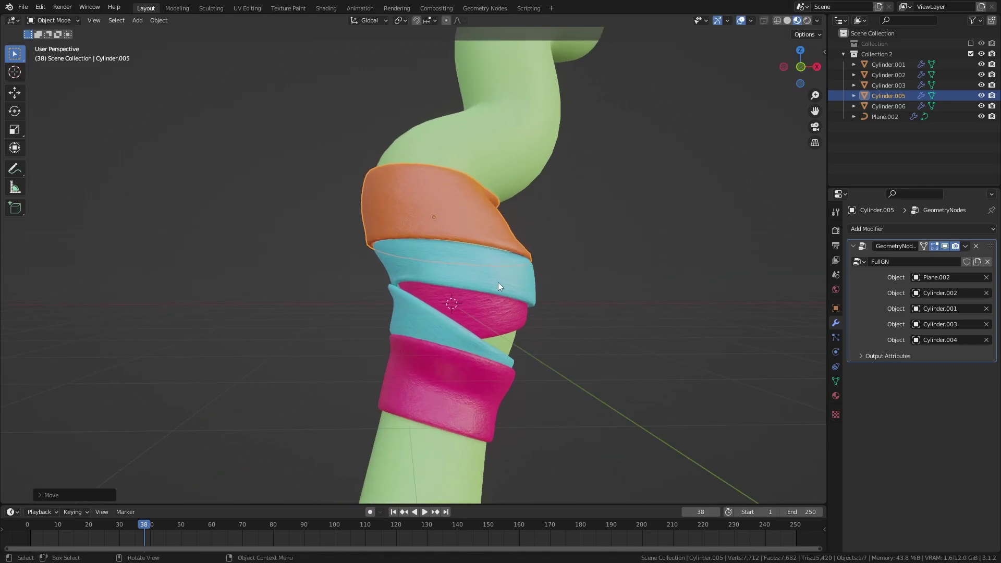
pyautogui.press('r')
pyautogui.click(632, 210)
pyautogui.press('g')
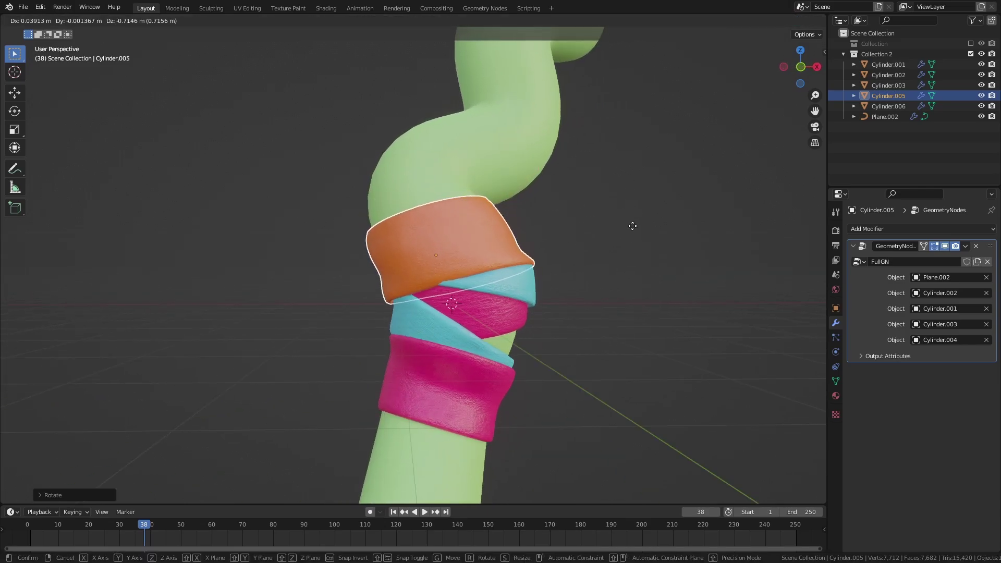
pyautogui.click(634, 230)
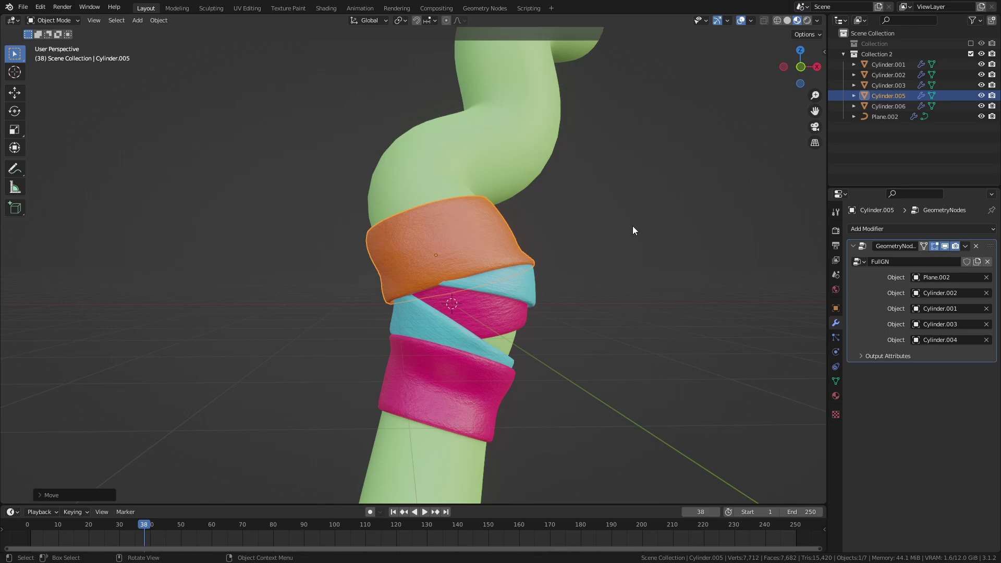
pyautogui.press('g')
pyautogui.click(600, 282)
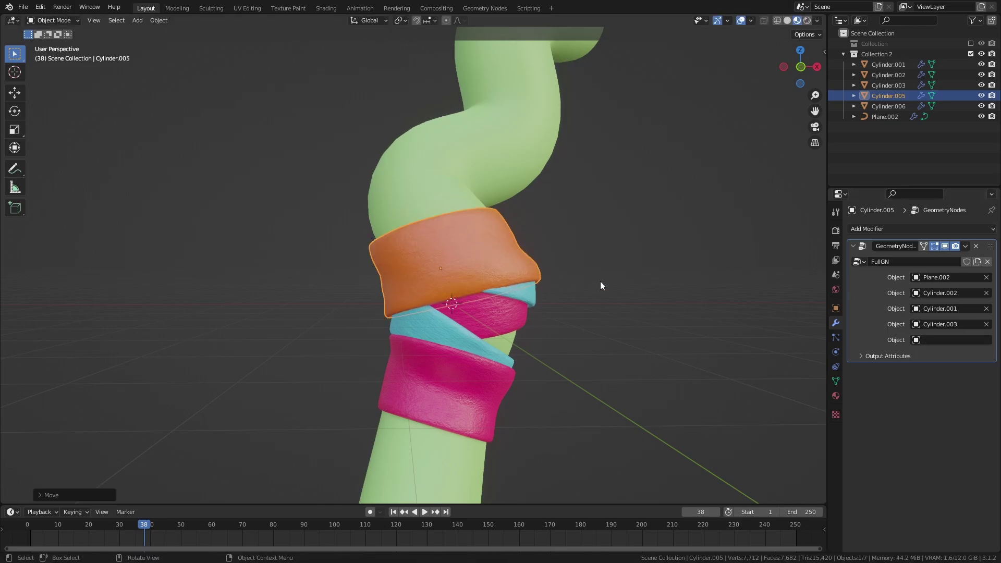
# Step: Select the lower cyan ribbon Cylinder.003 on the green tube
pyautogui.moveTo(600, 282)
pyautogui.mouseDown(button='middle')
pyautogui.moveTo(541, 291)
pyautogui.moveTo(547, 383)
pyautogui.moveTo(581, 284)
pyautogui.mouseUp(button='middle')
pyautogui.click(524, 286)
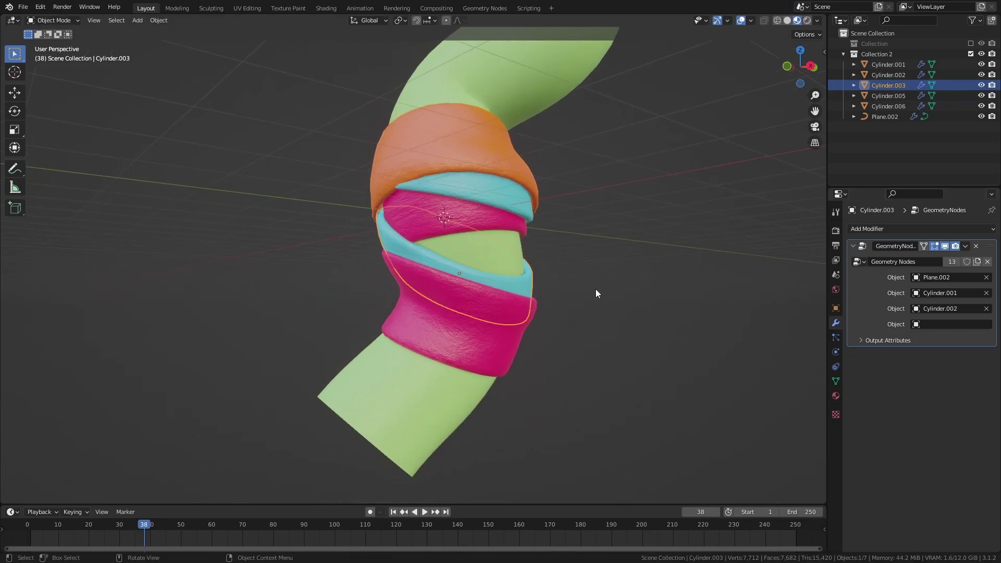